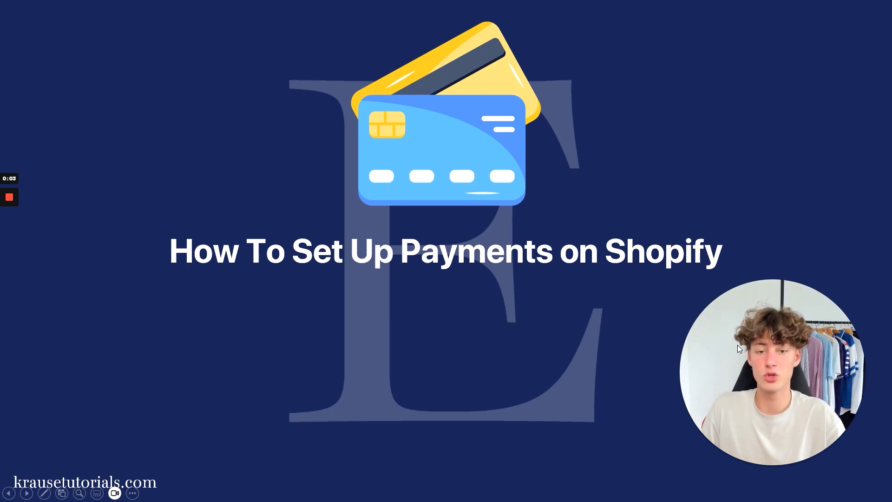
Switch from the presentation to the Shopify admin in the browser and open the store's Payments settings
{"action": "key", "text": "super+Tab"}
{"action": "left_click", "coordinate": [550, 183]}
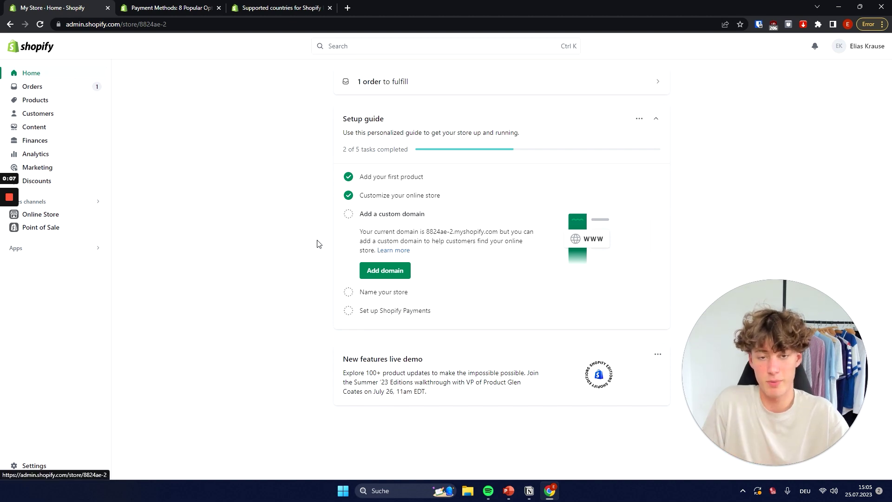
{"action": "left_click_drag", "start_coordinate": [816, 398], "coordinate": [550, 331]}
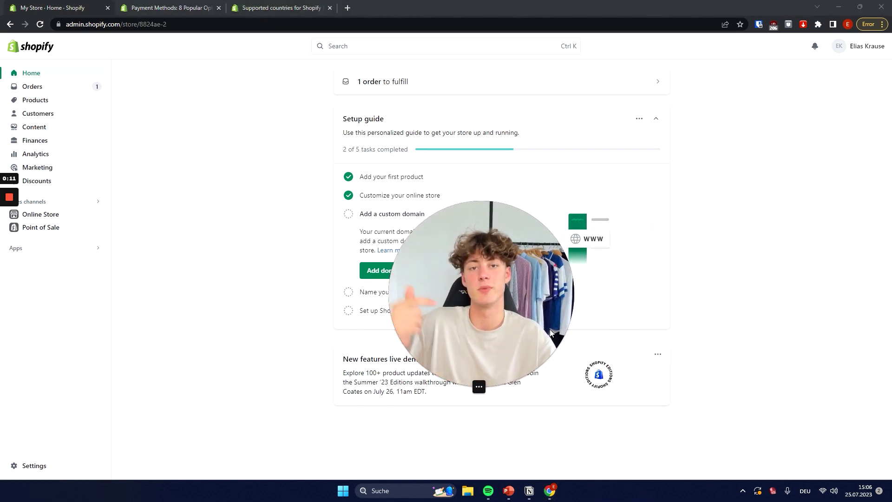
{"action": "left_click_drag", "start_coordinate": [550, 330], "coordinate": [883, 407]}
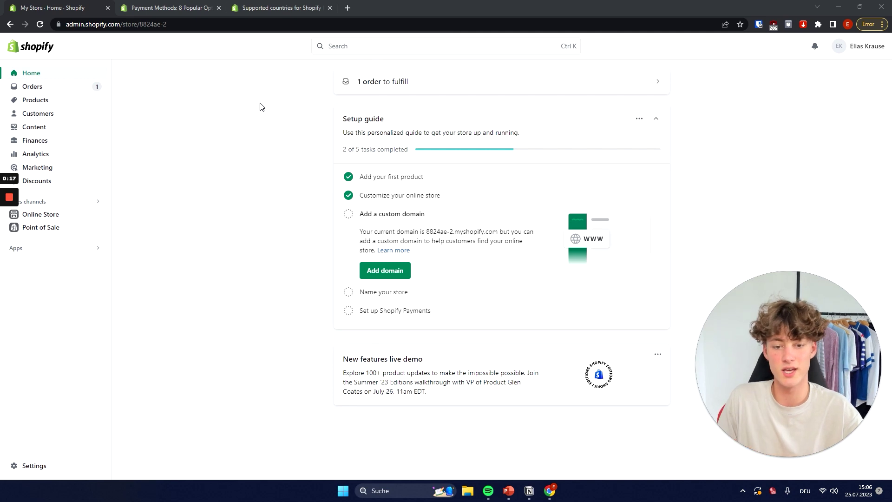
{"action": "left_click", "coordinate": [28, 465]}
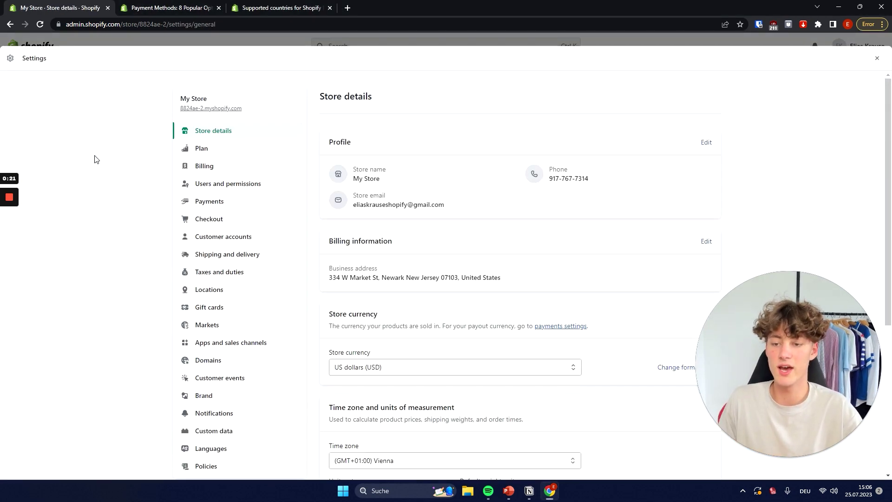
{"action": "left_click", "coordinate": [219, 204]}
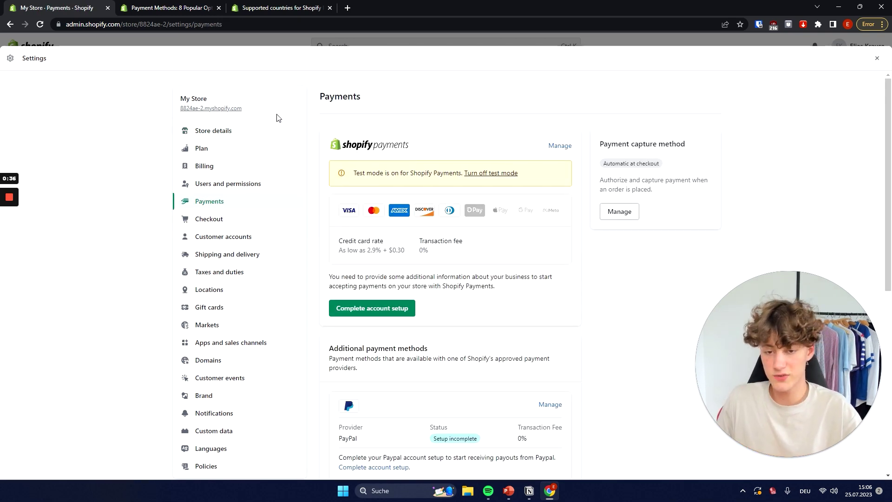
Review the list of eight popular payment options in the Shopify blog article on payment methods
{"action": "left_click", "coordinate": [176, 4]}
{"action": "left_click_drag", "start_coordinate": [315, 138], "coordinate": [382, 145]}
{"action": "left_click", "coordinate": [384, 146]}
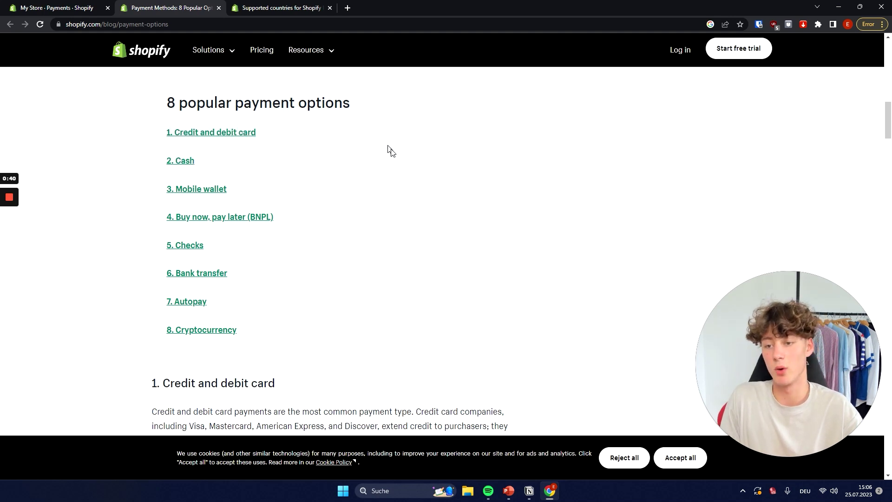
{"action": "left_click_drag", "start_coordinate": [273, 216], "coordinate": [173, 217]}
{"action": "left_click_drag", "start_coordinate": [203, 245], "coordinate": [166, 245]}
{"action": "left_click", "coordinate": [241, 269]}
{"action": "left_click_drag", "start_coordinate": [227, 273], "coordinate": [171, 267]}
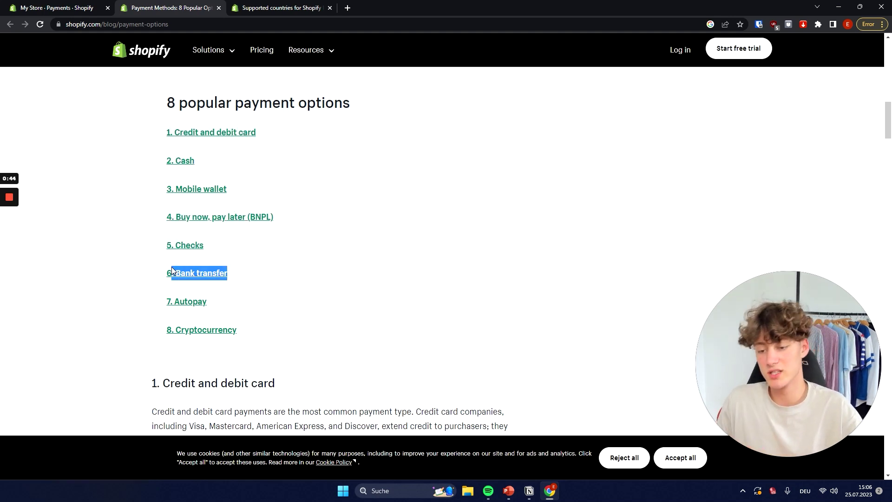
{"action": "left_click_drag", "start_coordinate": [245, 338], "coordinate": [163, 329]}
{"action": "left_click", "coordinate": [283, 333]}
{"action": "left_click_drag", "start_coordinate": [742, 338], "coordinate": [744, 299]}
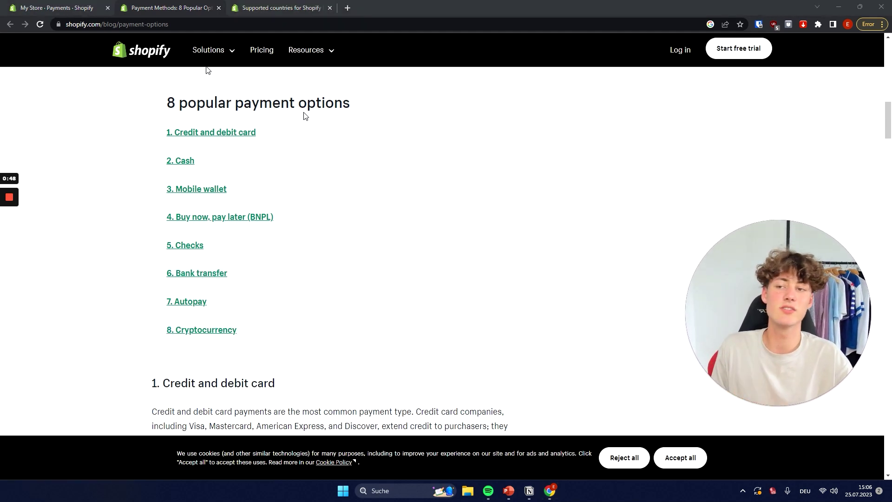
Open the help page on supported countries and review the list of countries where Shopify Payments is available
{"action": "left_click", "coordinate": [59, 8]}
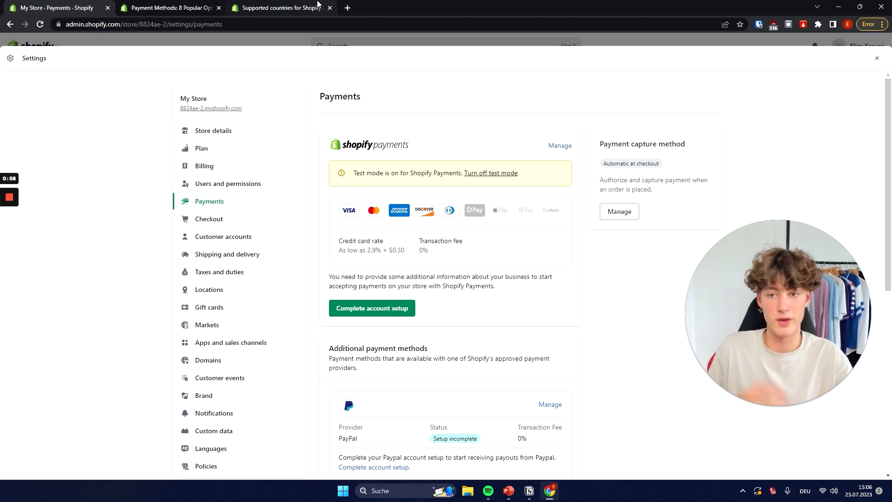
{"action": "left_click_drag", "start_coordinate": [281, 7], "coordinate": [221, 6]}
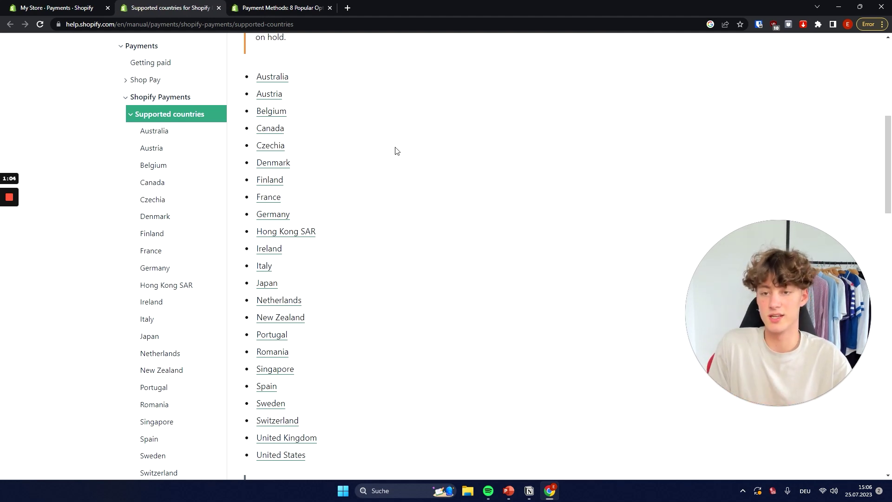
{"action": "scroll", "coordinate": [403, 148], "scroll_direction": "down", "scroll_amount": 1}
{"action": "left_click_drag", "start_coordinate": [359, 462], "coordinate": [251, 66]}
{"action": "left_click", "coordinate": [405, 170]}
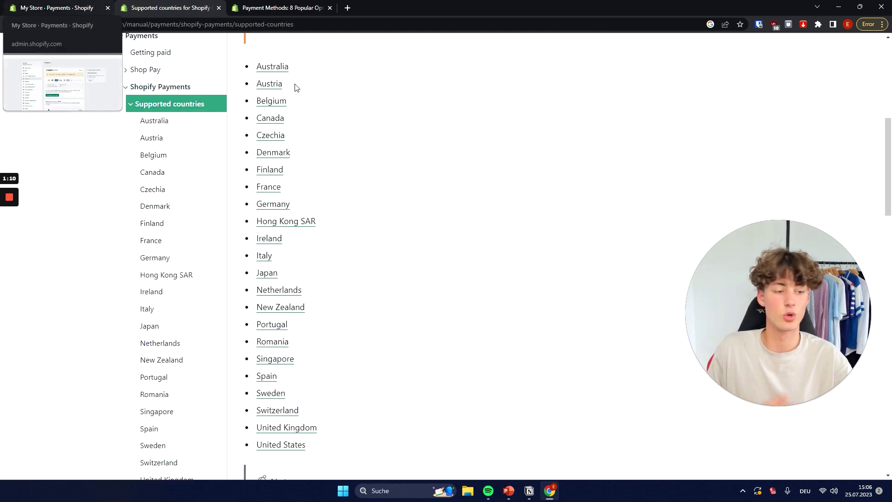
Return to the store's Payments settings and open the account setup form for Shopify Payments
{"action": "key", "text": "ctrl+shift+Tab"}
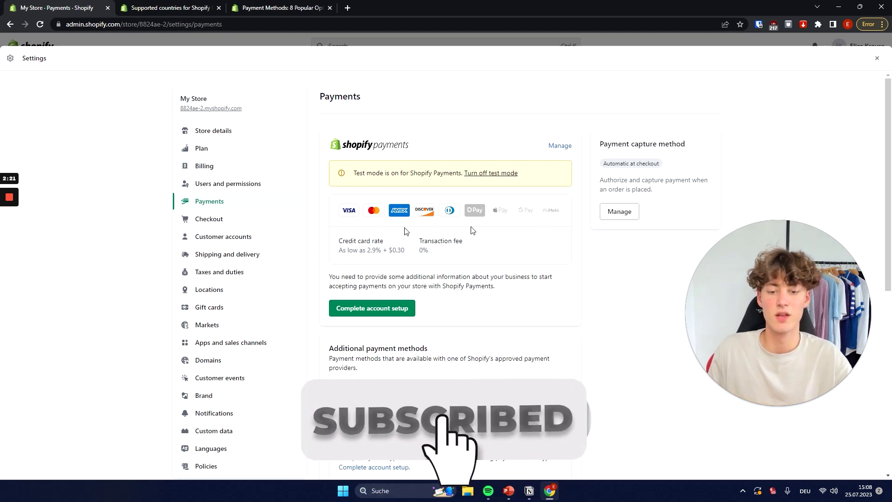
{"action": "scroll", "coordinate": [418, 279], "scroll_direction": "down", "scroll_amount": 1}
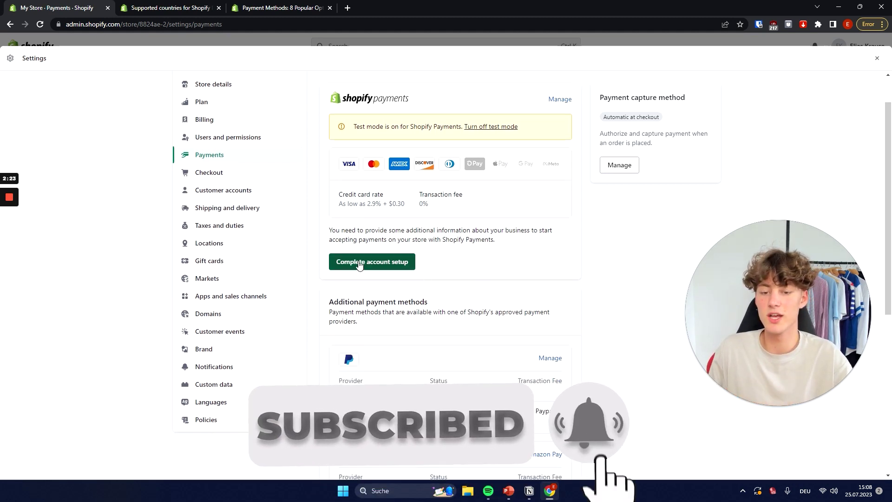
{"action": "left_click", "coordinate": [360, 263]}
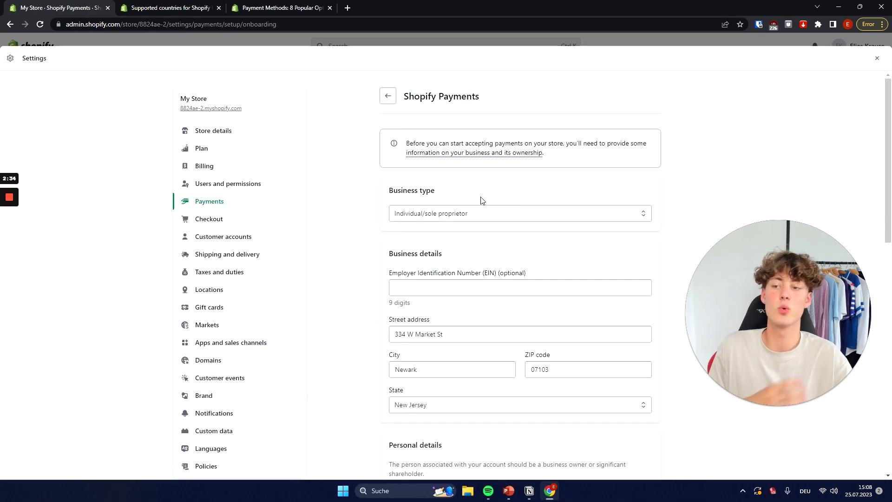
Choose Individual/sole proprietor as the business type in the Shopify Payments setup form
{"action": "left_click_drag", "start_coordinate": [481, 200], "coordinate": [349, 186]}
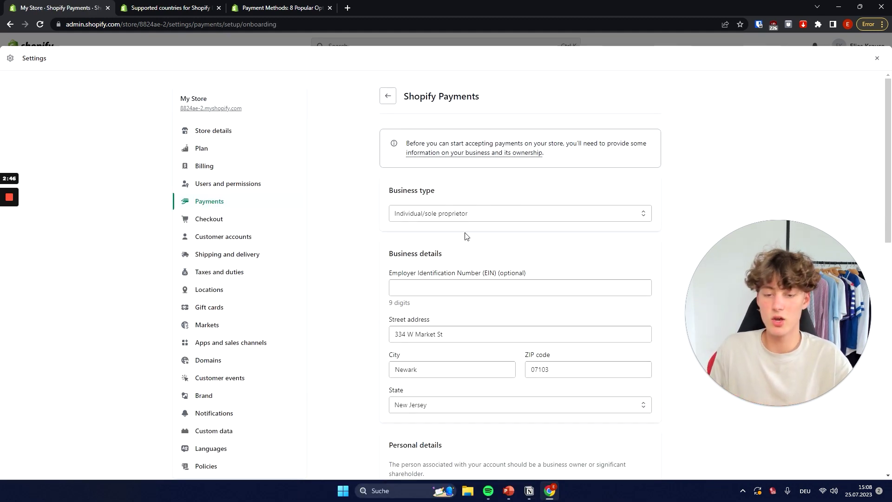
{"action": "left_click", "coordinate": [463, 214]}
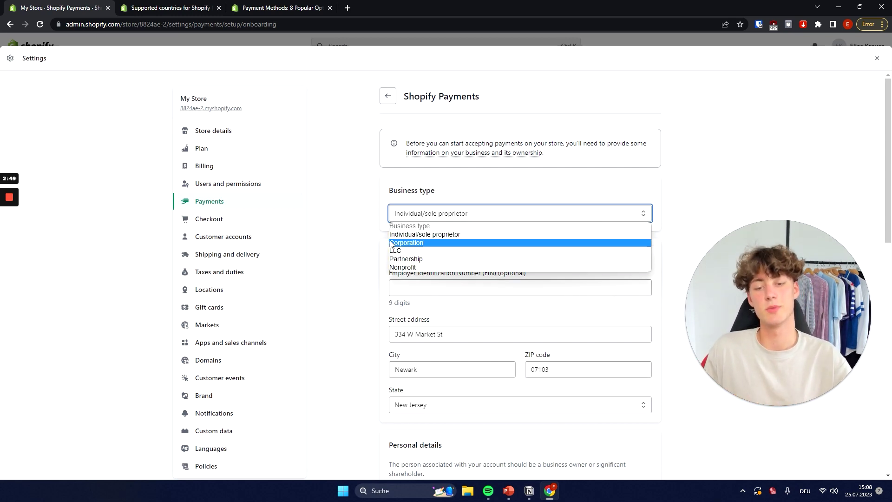
{"action": "left_click", "coordinate": [410, 235]}
Examine the business and personal details sections, including the Employer Identification Number, street address and Social Security number fields
{"action": "scroll", "coordinate": [438, 224], "scroll_direction": "down", "scroll_amount": 2}
{"action": "scroll", "coordinate": [438, 216], "scroll_direction": "down", "scroll_amount": 1}
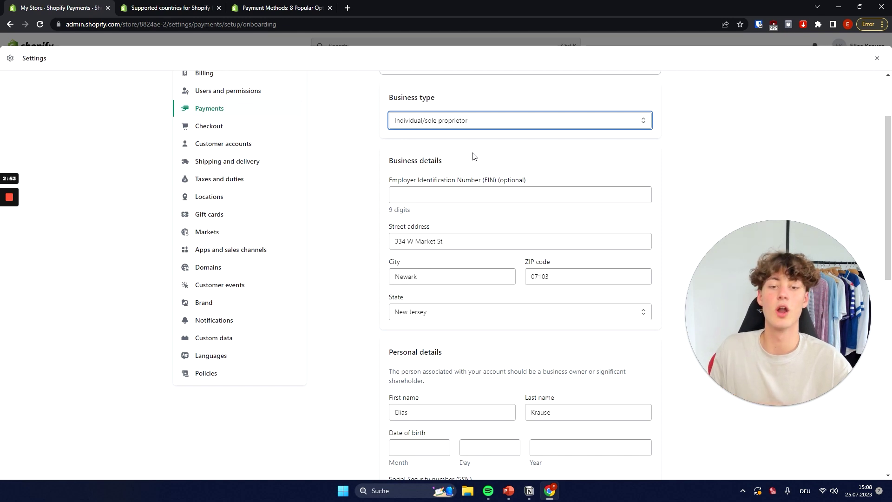
{"action": "left_click_drag", "start_coordinate": [472, 158], "coordinate": [378, 166]}
{"action": "left_click", "coordinate": [458, 167]}
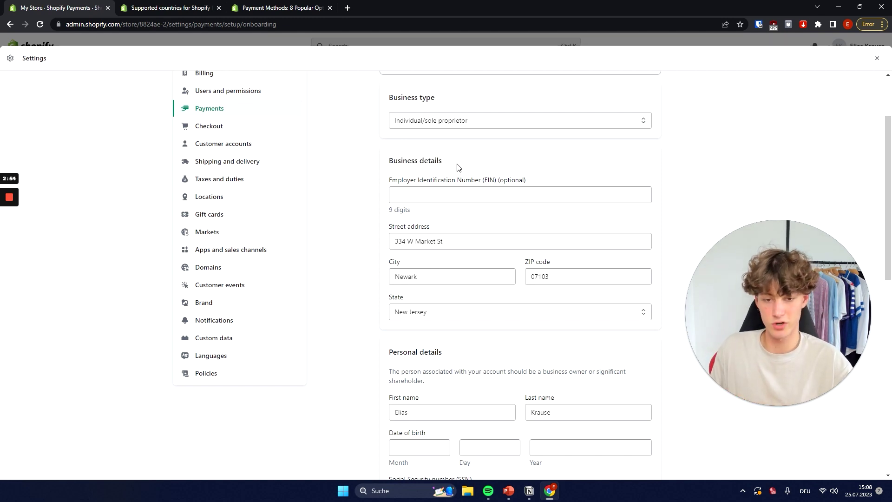
{"action": "left_click_drag", "start_coordinate": [398, 185], "coordinate": [478, 183]}
{"action": "left_click", "coordinate": [404, 183]}
{"action": "left_click", "coordinate": [398, 169]}
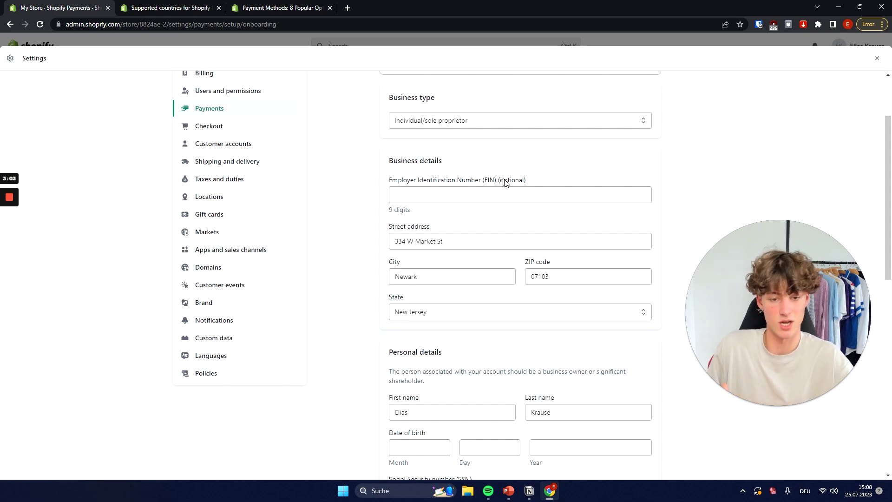
{"action": "left_click", "coordinate": [481, 195]}
{"action": "scroll", "coordinate": [476, 217], "scroll_direction": "down", "scroll_amount": 1}
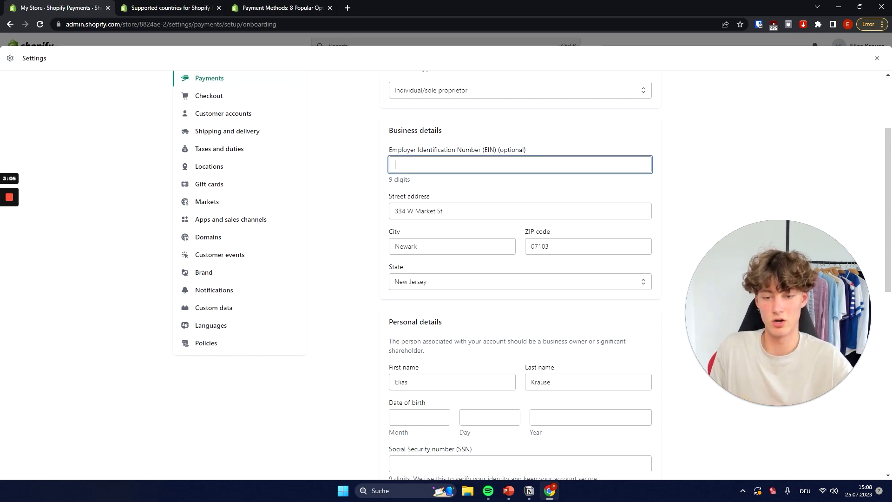
{"action": "left_click_drag", "start_coordinate": [432, 182], "coordinate": [395, 182]}
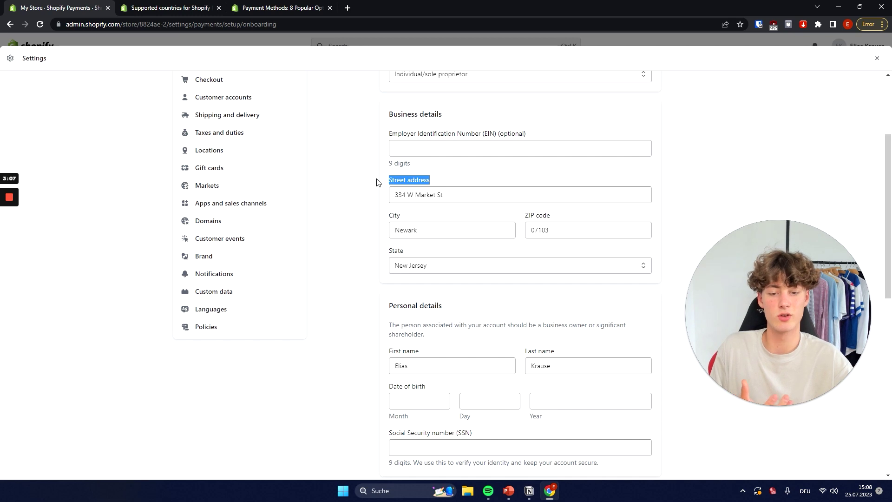
{"action": "left_click", "coordinate": [444, 181]}
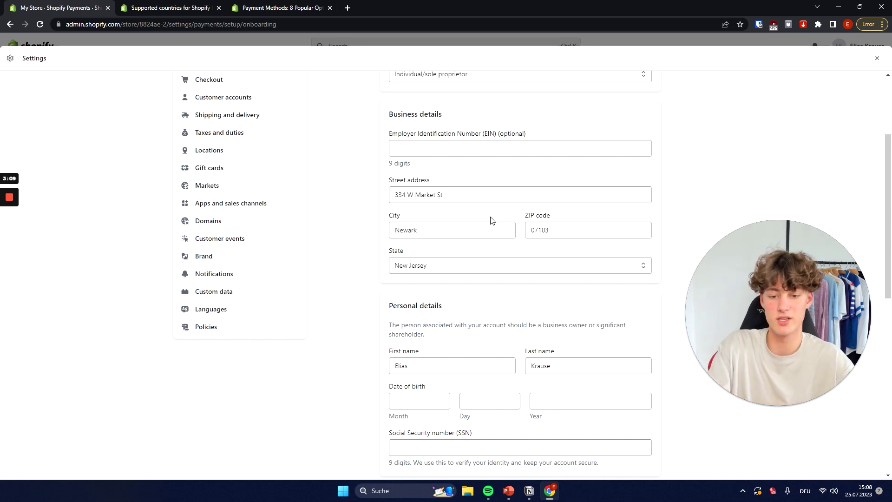
{"action": "scroll", "coordinate": [480, 255], "scroll_direction": "down", "scroll_amount": 3}
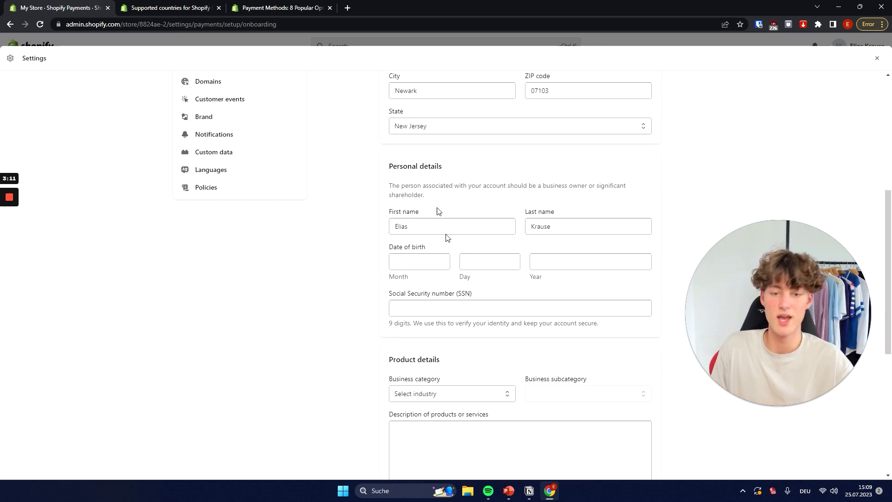
{"action": "left_click_drag", "start_coordinate": [403, 169], "coordinate": [476, 169]}
{"action": "left_click", "coordinate": [479, 166]}
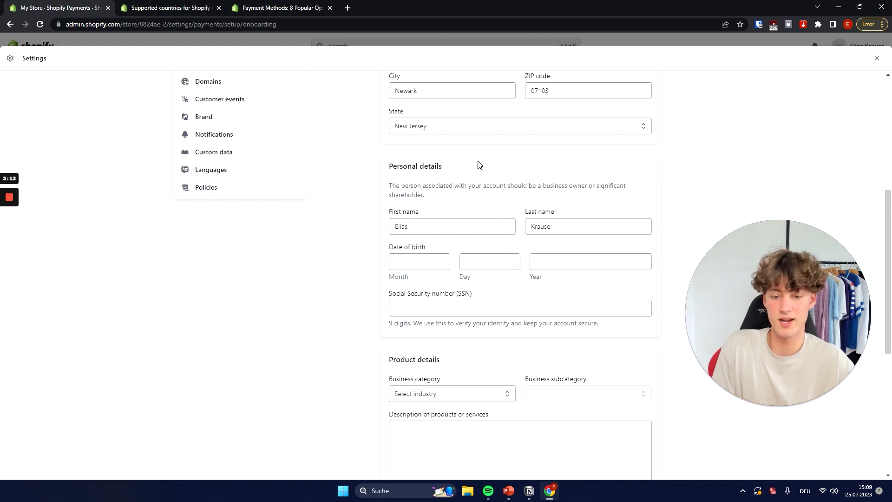
{"action": "left_click_drag", "start_coordinate": [548, 294], "coordinate": [404, 293]}
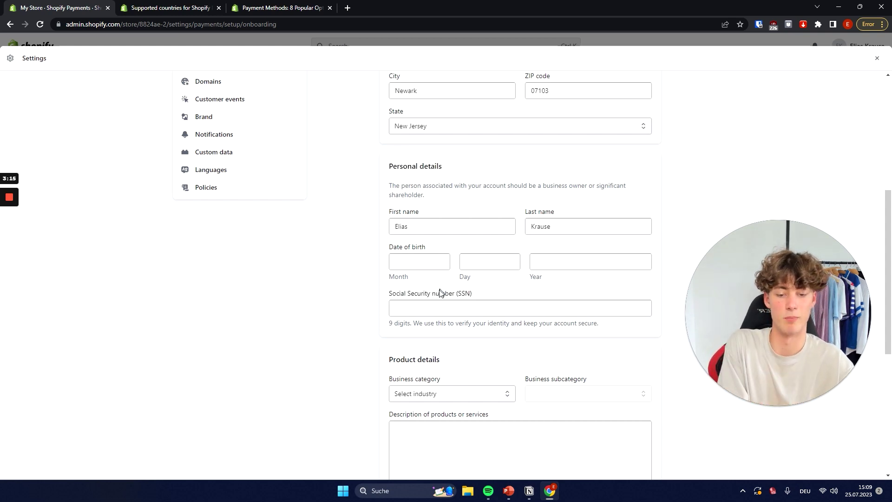
In the product details, set the business category to Clothing and accessories and the subcategory to Footwear
{"action": "scroll", "coordinate": [440, 293], "scroll_direction": "down", "scroll_amount": 2}
{"action": "left_click_drag", "start_coordinate": [447, 271], "coordinate": [393, 274]}
{"action": "left_click", "coordinate": [434, 269]}
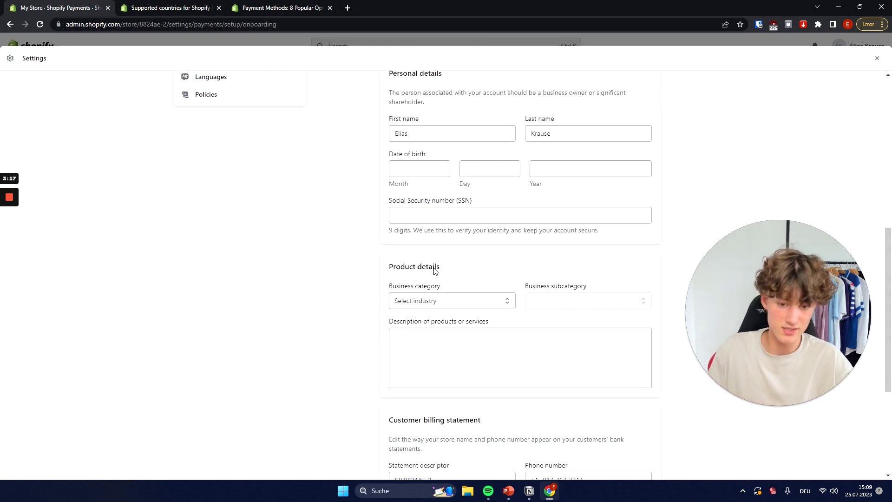
{"action": "scroll", "coordinate": [434, 269], "scroll_direction": "down", "scroll_amount": 2}
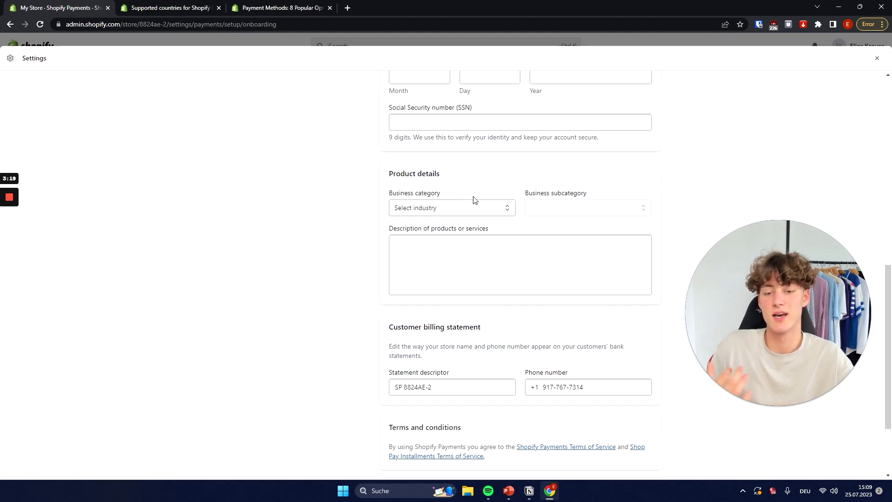
{"action": "left_click", "coordinate": [467, 208]}
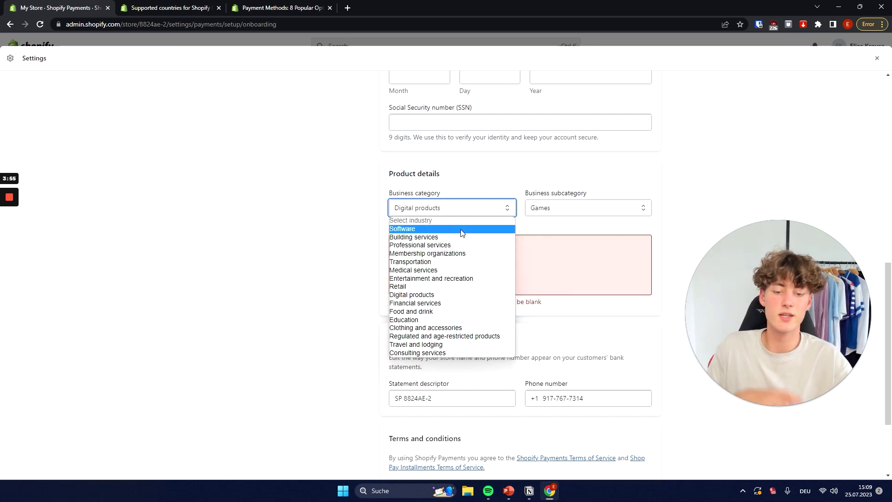
{"action": "left_click", "coordinate": [441, 328]}
{"action": "left_click", "coordinate": [587, 205]}
{"action": "triple_click", "coordinate": [611, 193]}
{"action": "left_click", "coordinate": [596, 208]}
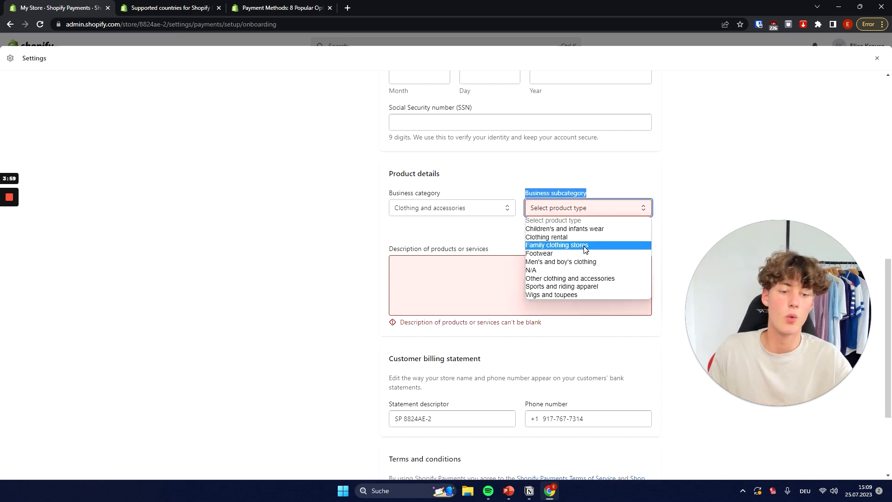
{"action": "left_click", "coordinate": [558, 254]}
Enter "Online Shop that sells men Footwear" as the description of products or services
{"action": "left_click", "coordinate": [396, 242]}
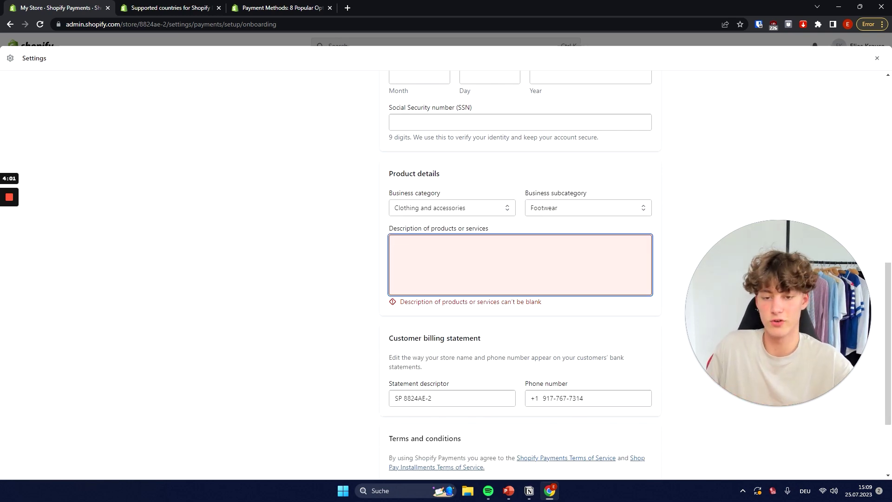
{"action": "left_click_drag", "start_coordinate": [567, 232], "coordinate": [408, 227]}
{"action": "left_click", "coordinate": [480, 228]}
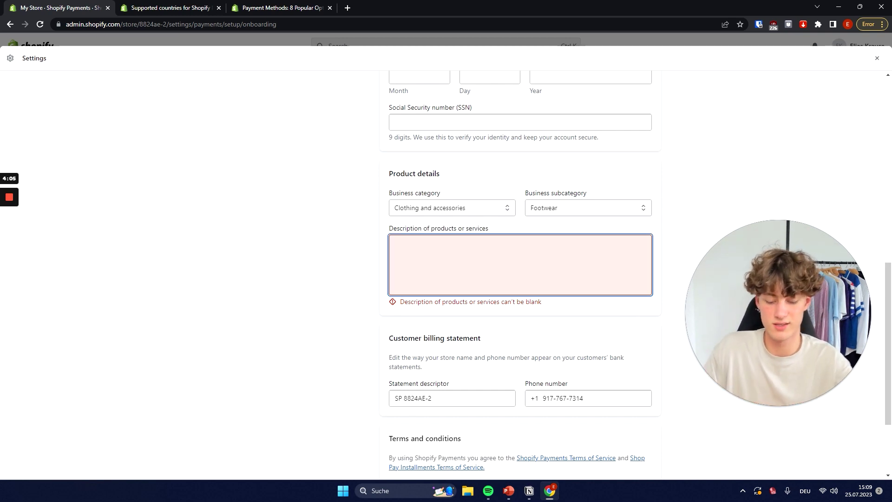
{"action": "type", "text": "On"}
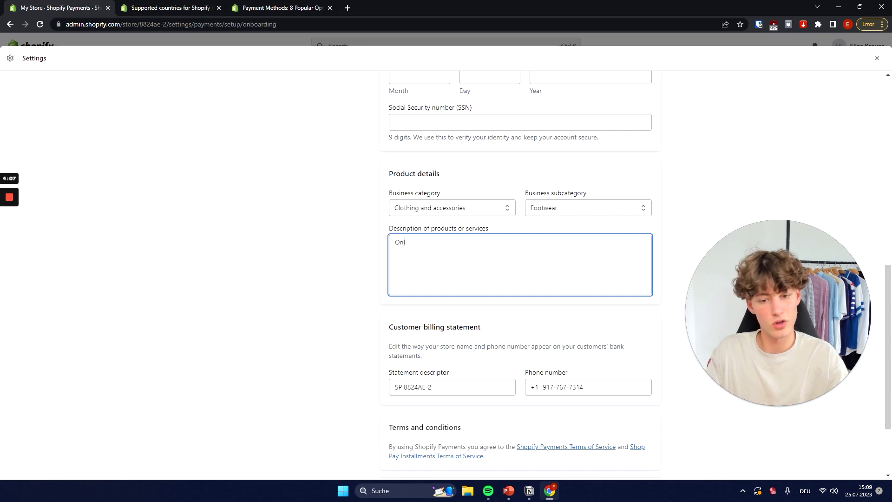
{"action": "type", "text": "line Shop that se"}
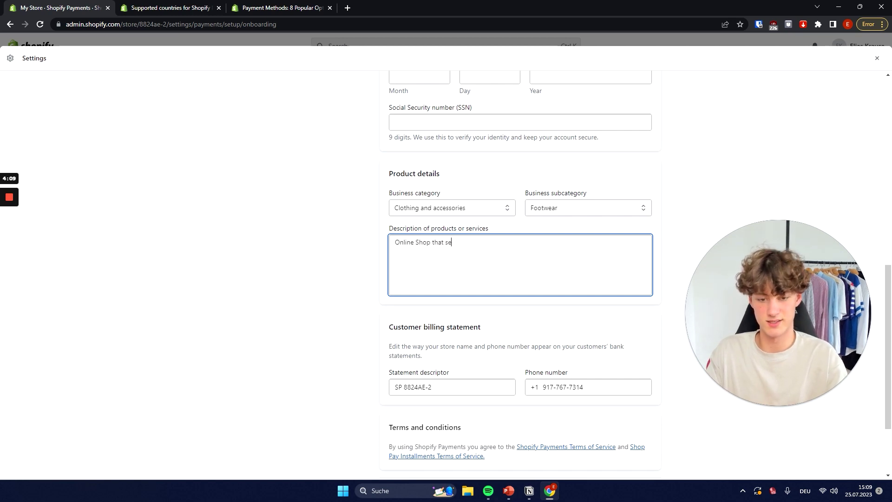
{"action": "type", "text": "lls .men GF"}
{"action": "key", "text": "BackSpace"}
{"action": "key", "text": "BackSpace"}
{"action": "type", "text": "Footwea"}
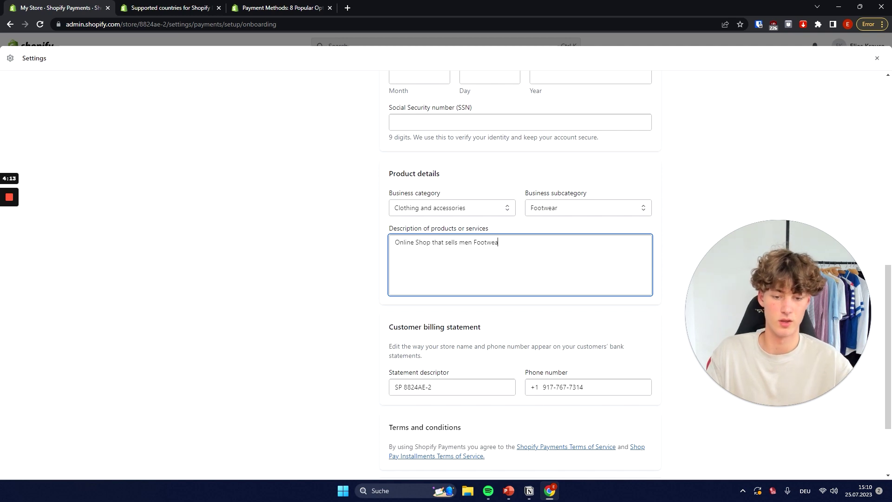
{"action": "type", "text": "r"}
{"action": "left_click", "coordinate": [494, 355]}
{"action": "scroll", "coordinate": [491, 356], "scroll_direction": "down", "scroll_amount": 2}
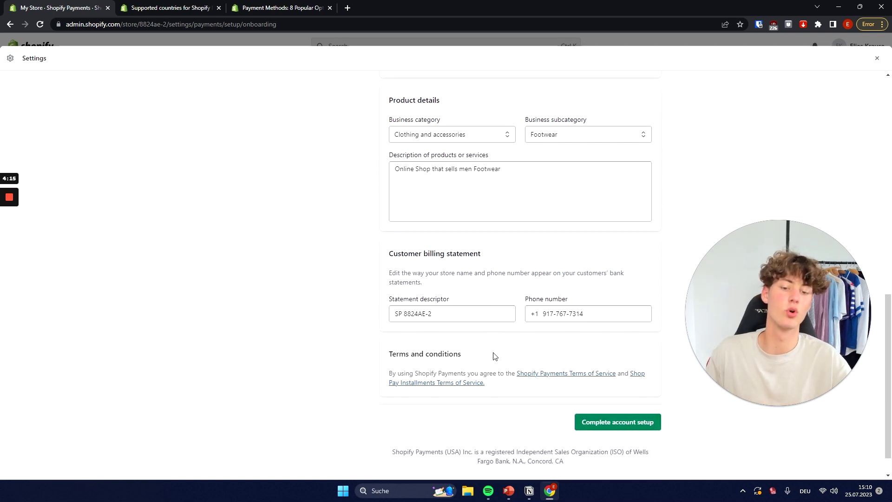
Examine the customer billing statement section, including the statement descriptor and phone number fields, in the setup form
{"action": "left_click_drag", "start_coordinate": [389, 240], "coordinate": [496, 232]}
{"action": "left_click", "coordinate": [496, 233]}
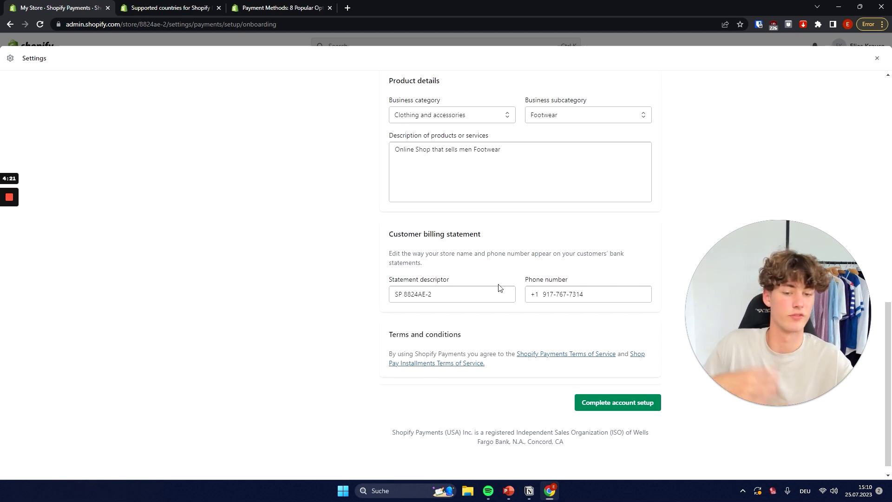
{"action": "left_click_drag", "start_coordinate": [434, 294], "coordinate": [339, 291]}
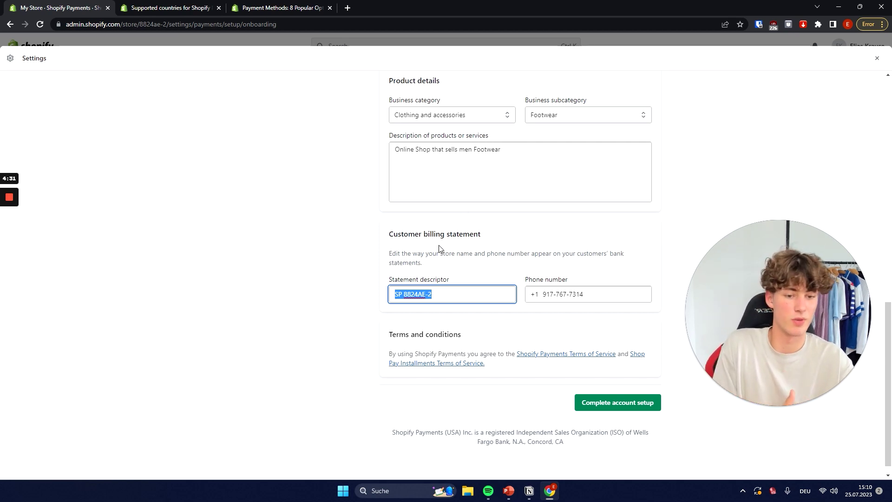
{"action": "left_click", "coordinate": [343, 295]}
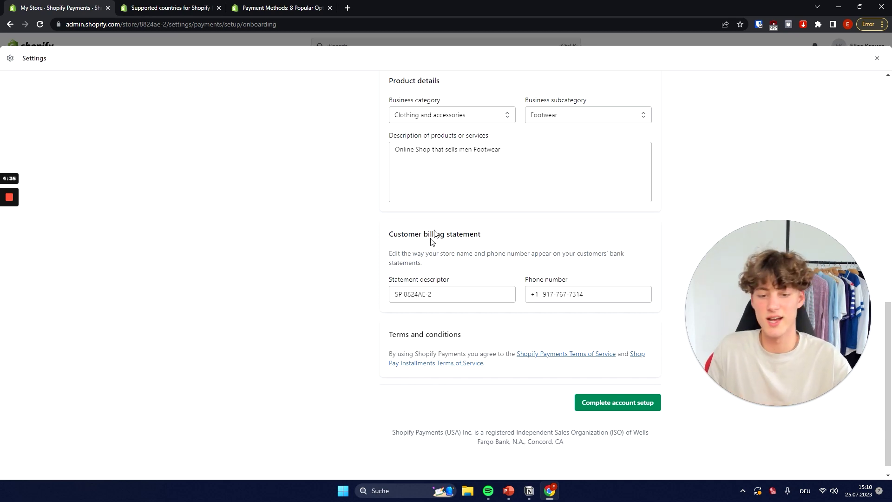
{"action": "scroll", "coordinate": [440, 241], "scroll_direction": "up", "scroll_amount": 1}
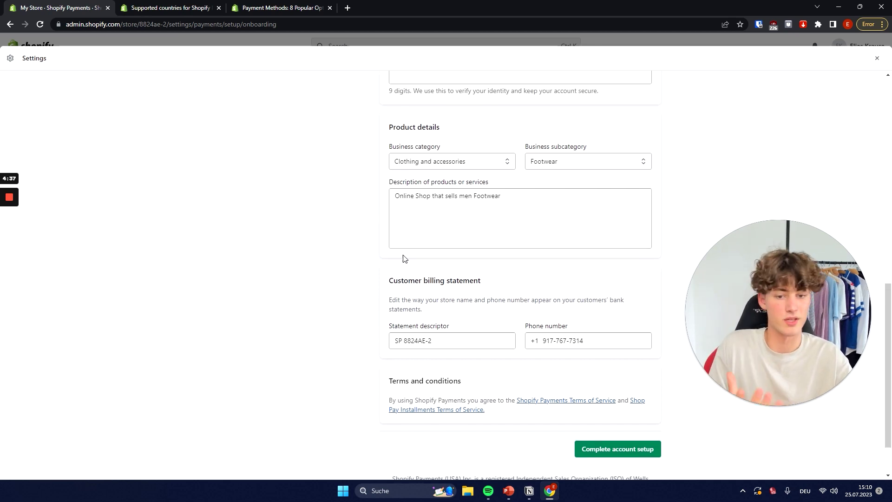
{"action": "scroll", "coordinate": [414, 259], "scroll_direction": "down", "scroll_amount": 1}
{"action": "left_click_drag", "start_coordinate": [435, 294], "coordinate": [259, 292]}
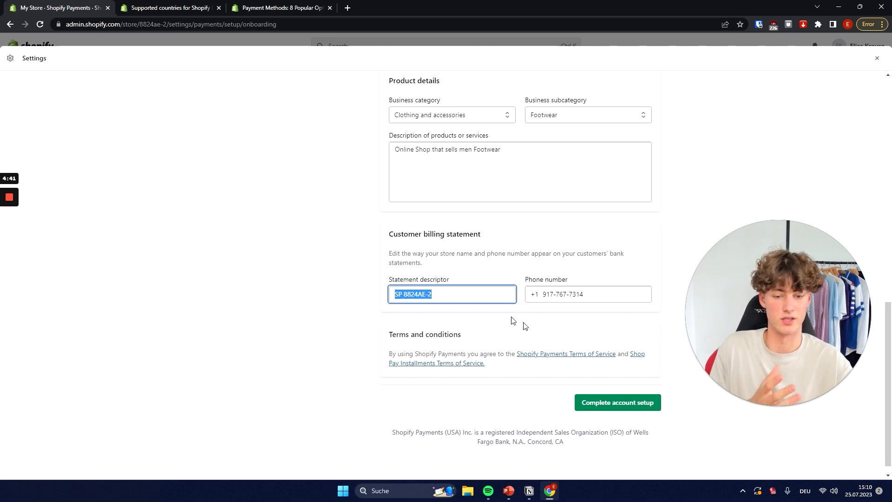
{"action": "left_click", "coordinate": [439, 337]}
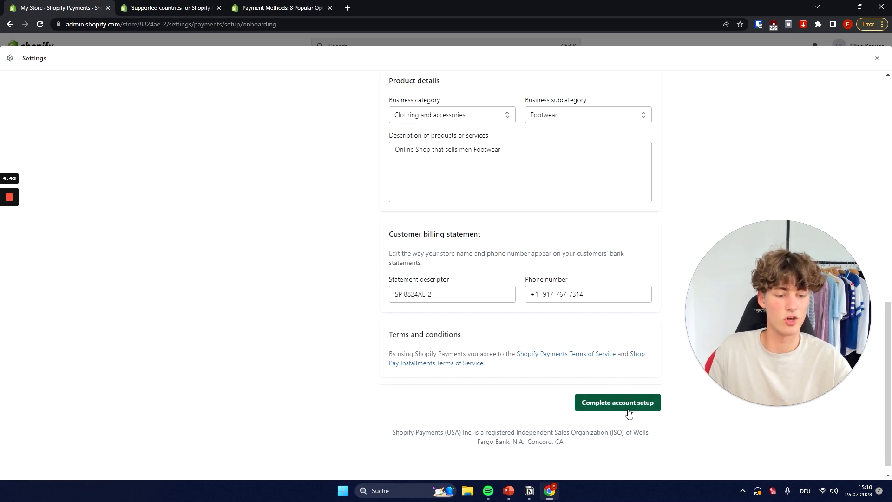
Return to the account setup overview and view the two-step authentication and banking information requirements
{"action": "scroll", "coordinate": [705, 424], "scroll_direction": "up", "scroll_amount": 15}
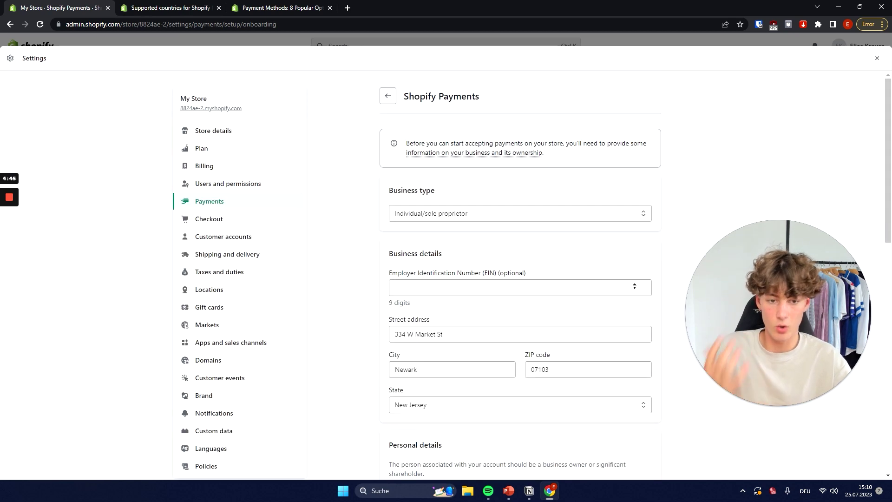
{"action": "left_click", "coordinate": [389, 96]}
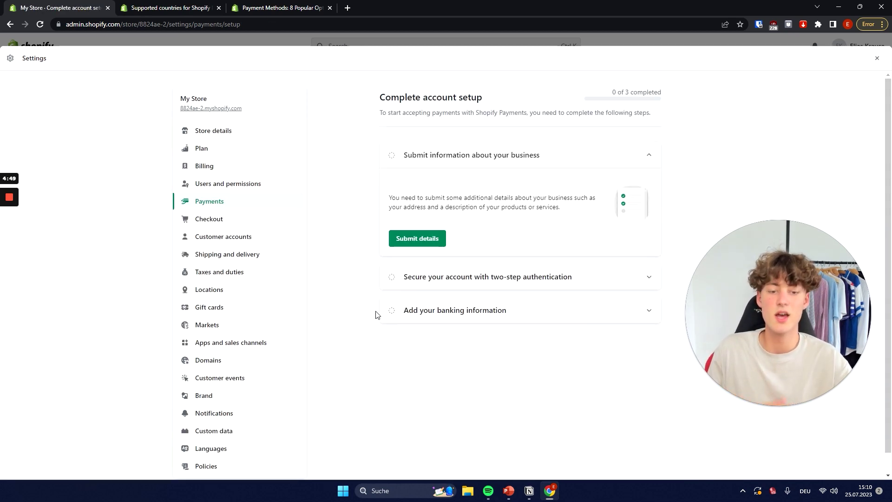
{"action": "left_click", "coordinate": [385, 281]}
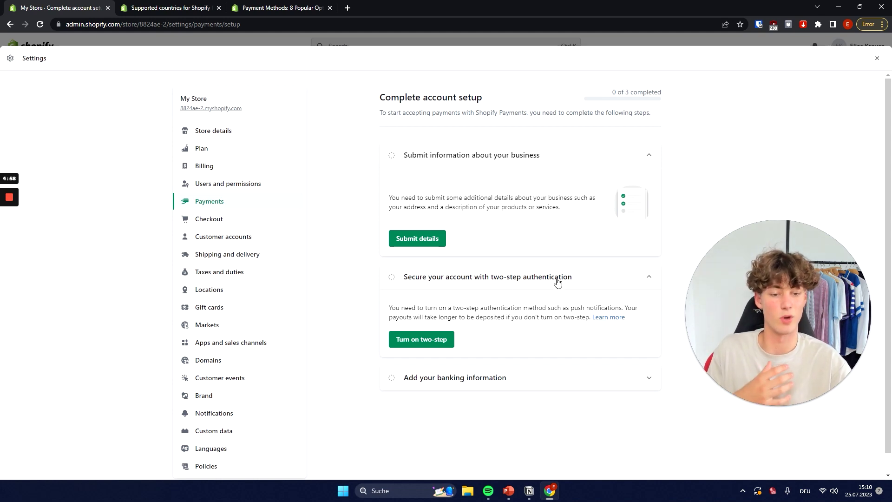
{"action": "left_click", "coordinate": [588, 283]}
{"action": "left_click", "coordinate": [587, 284]}
{"action": "left_click", "coordinate": [585, 286]}
{"action": "left_click", "coordinate": [510, 314]}
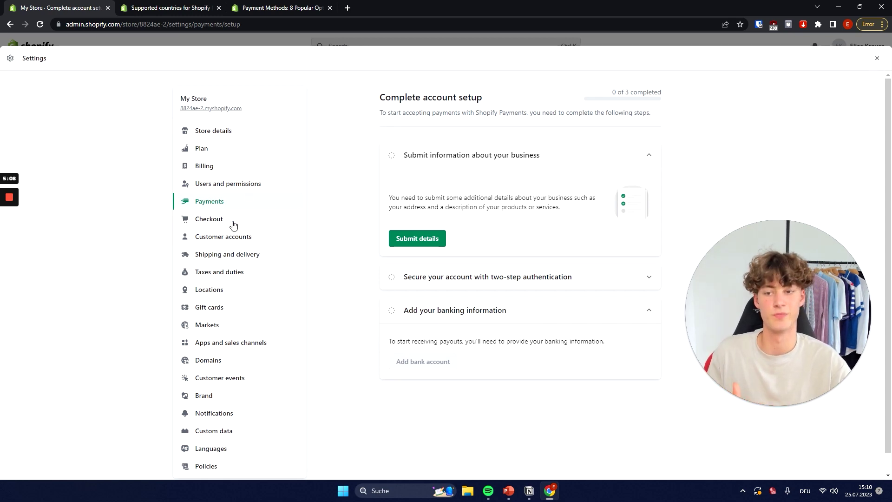
Go back to the Payments settings and open the management page for Shopify Payments
{"action": "left_click", "coordinate": [214, 207]}
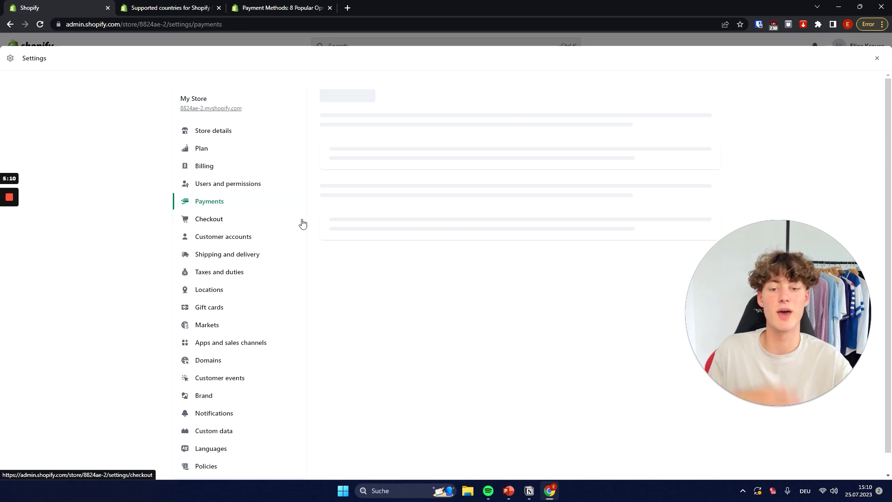
{"action": "scroll", "coordinate": [473, 236], "scroll_direction": "up", "scroll_amount": 3}
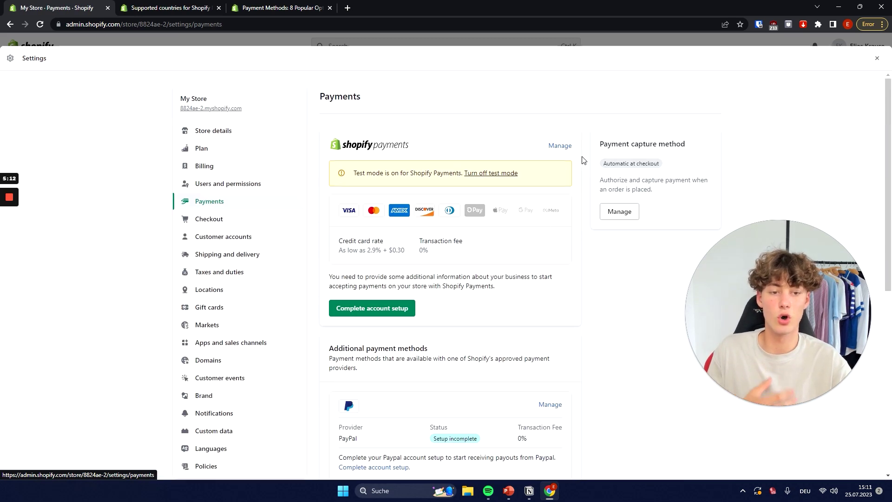
{"action": "left_click", "coordinate": [561, 145]}
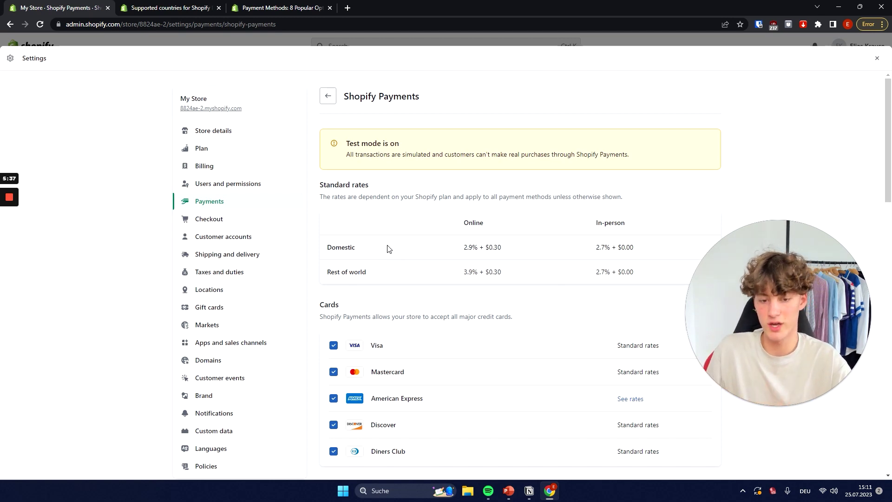
Examine the domestic and rest-of-world standard rates for online and in-person payments, and the list of accepted cards
{"action": "left_click_drag", "start_coordinate": [388, 255], "coordinate": [329, 253]}
{"action": "left_click", "coordinate": [399, 294]}
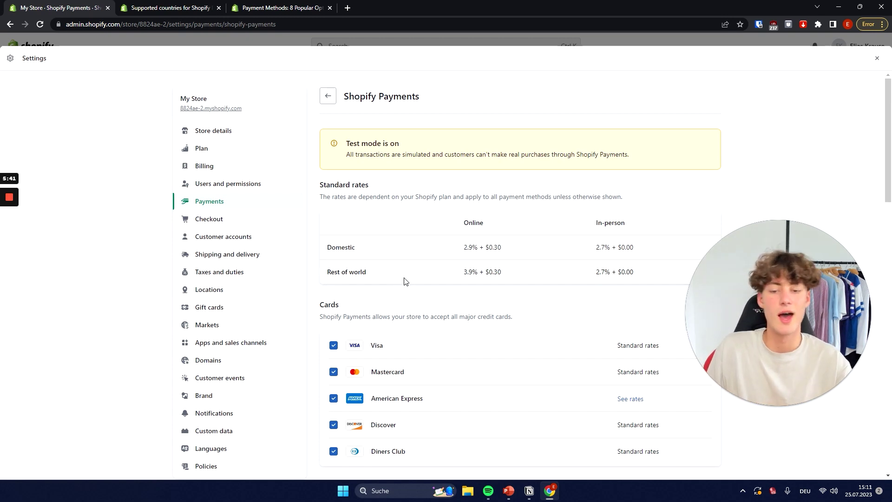
{"action": "left_click_drag", "start_coordinate": [363, 278], "coordinate": [319, 279]}
{"action": "left_click", "coordinate": [506, 311]}
{"action": "left_click_drag", "start_coordinate": [633, 226], "coordinate": [596, 222]}
{"action": "left_click", "coordinate": [614, 254]}
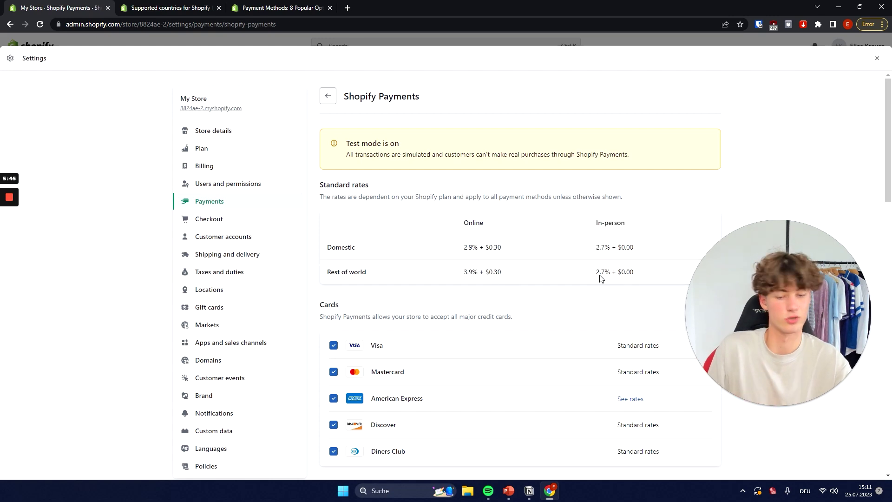
{"action": "scroll", "coordinate": [561, 302], "scroll_direction": "down", "scroll_amount": 3}
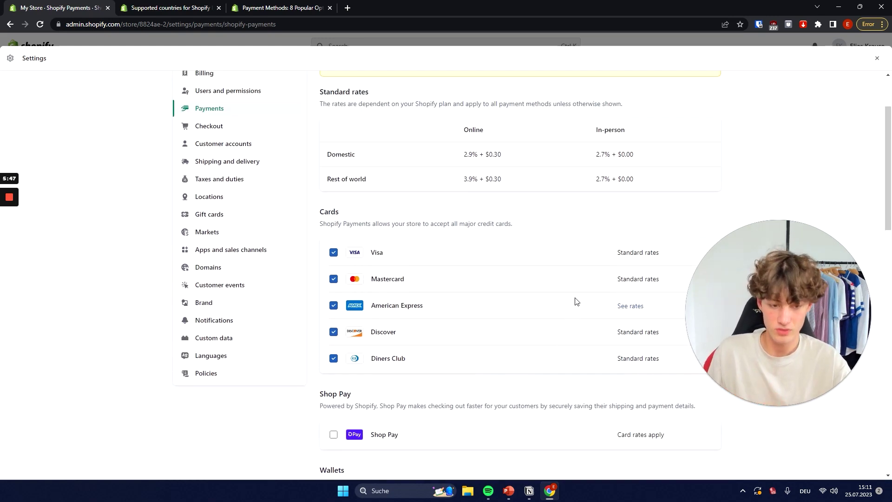
{"action": "scroll", "coordinate": [525, 258], "scroll_direction": "down", "scroll_amount": 2}
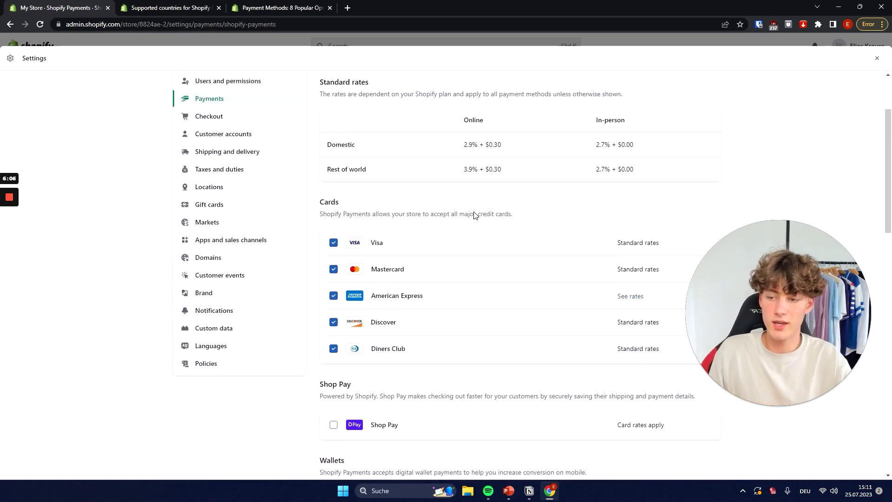
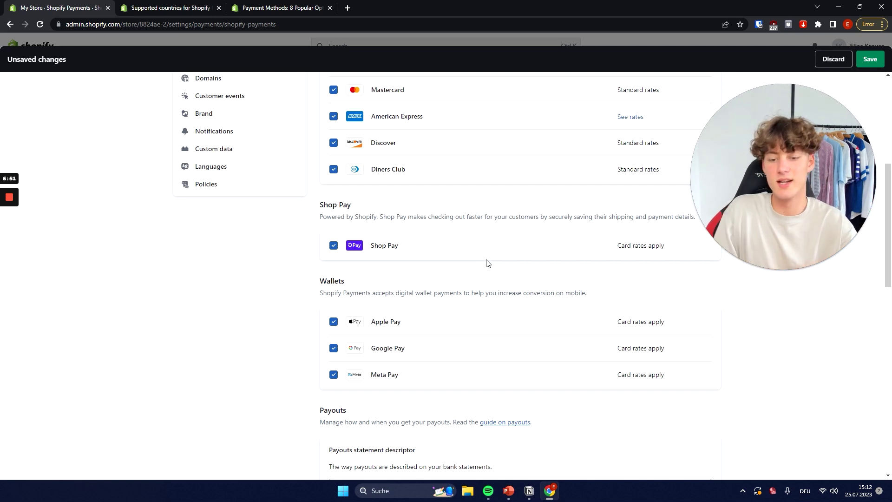
Examine the payouts section, including the statement descriptor and the payouts schedule options
{"action": "left_click_drag", "start_coordinate": [795, 185], "coordinate": [244, 286]}
{"action": "left_click_drag", "start_coordinate": [466, 392], "coordinate": [480, 303]}
{"action": "left_click", "coordinate": [518, 316]}
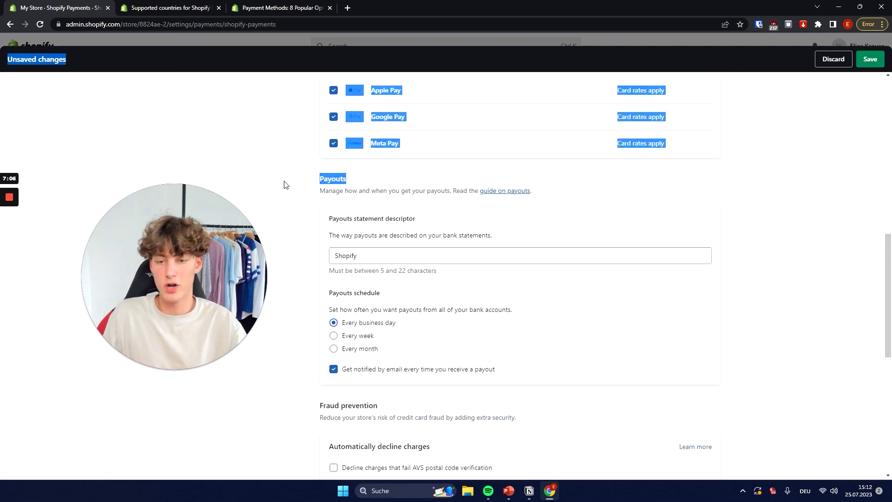
{"action": "left_click_drag", "start_coordinate": [285, 183], "coordinate": [327, 180]}
{"action": "left_click", "coordinate": [352, 190]}
{"action": "double_click", "coordinate": [389, 310]}
{"action": "left_click", "coordinate": [440, 311]}
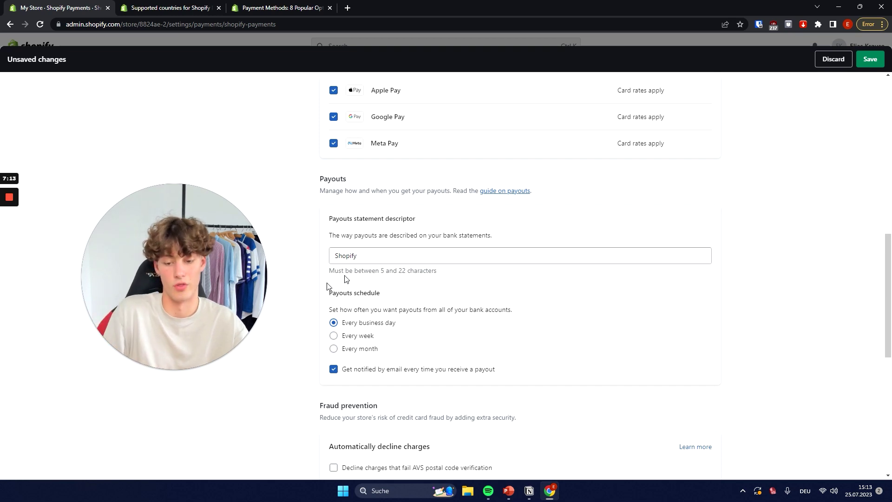
Examine the fraud prevention options for declining charges that fail AVS postal code or CVV verification
{"action": "scroll", "coordinate": [343, 281], "scroll_direction": "down", "scroll_amount": 4}
{"action": "triple_click", "coordinate": [404, 221]}
{"action": "left_click", "coordinate": [404, 222]}
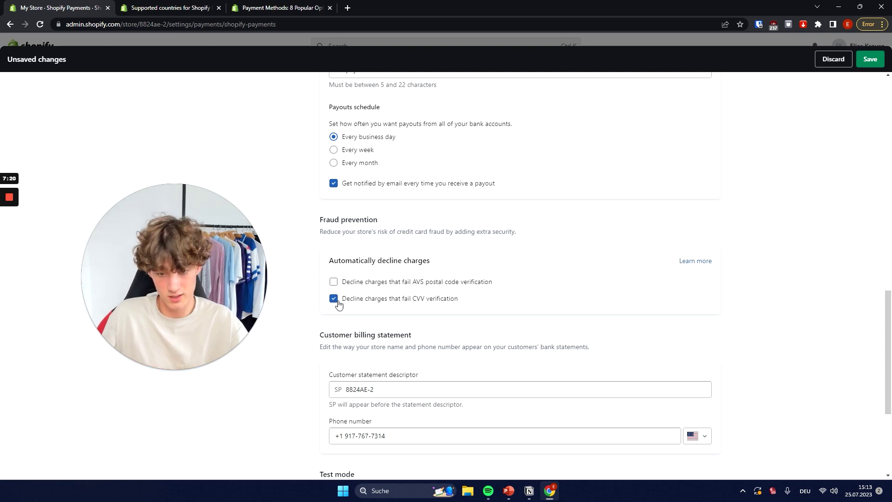
{"action": "left_click_drag", "start_coordinate": [360, 287], "coordinate": [504, 287]}
{"action": "left_click", "coordinate": [576, 289]}
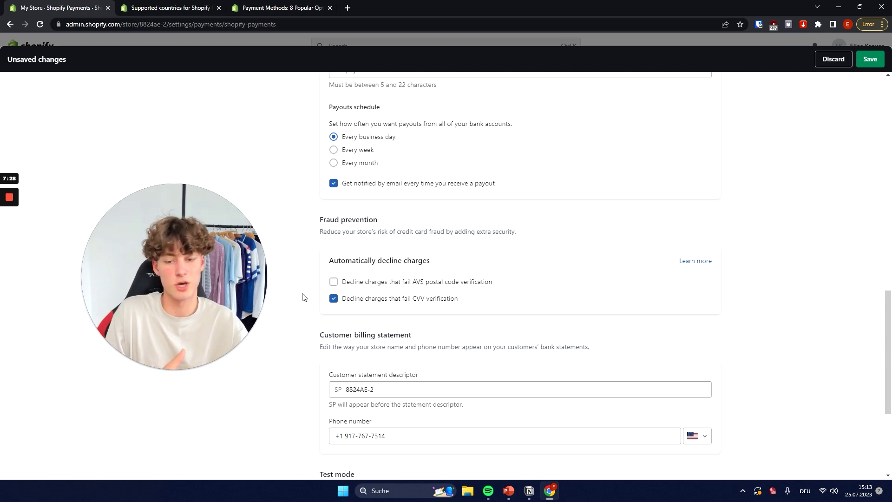
{"action": "left_click_drag", "start_coordinate": [499, 305], "coordinate": [338, 308]}
{"action": "left_click", "coordinate": [389, 335]}
Examine the customer statement descriptor and phone number on the Shopify Payments management page
{"action": "scroll", "coordinate": [389, 335], "scroll_direction": "down", "scroll_amount": 2}
{"action": "left_click_drag", "start_coordinate": [416, 242], "coordinate": [340, 248]}
{"action": "left_click", "coordinate": [368, 256]}
{"action": "scroll", "coordinate": [520, 274], "scroll_direction": "down", "scroll_amount": 1}
{"action": "left_click_drag", "start_coordinate": [374, 250], "coordinate": [346, 250]}
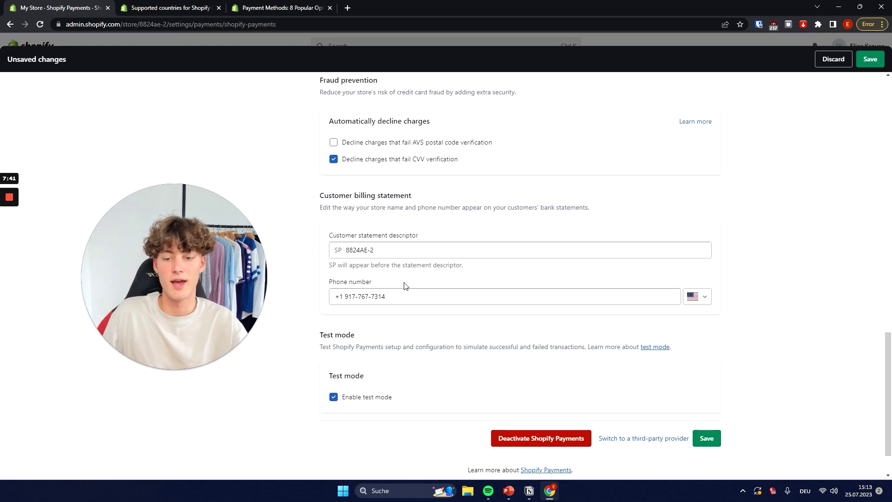
{"action": "left_click_drag", "start_coordinate": [403, 292], "coordinate": [310, 300]}
{"action": "left_click", "coordinate": [485, 278]}
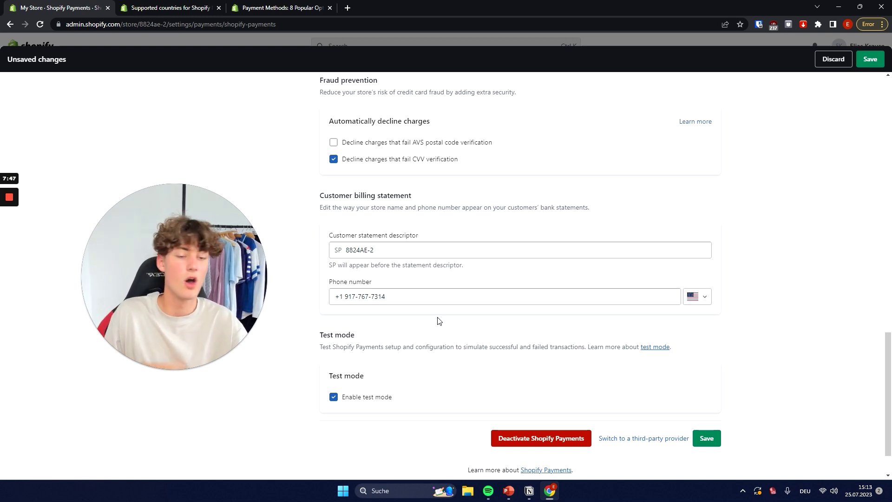
Review the test mode setting and save the changes to the Shopify Payments configuration
{"action": "scroll", "coordinate": [437, 319], "scroll_direction": "down", "scroll_amount": 1}
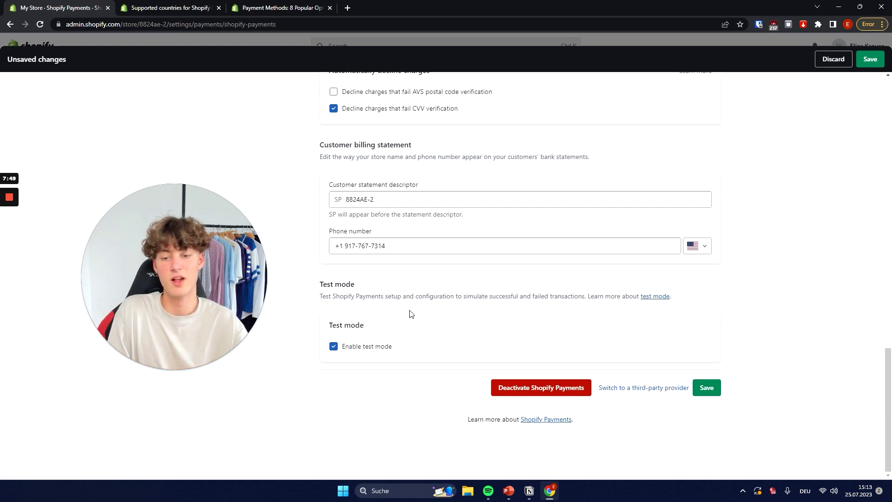
{"action": "left_click_drag", "start_coordinate": [320, 292], "coordinate": [398, 299]}
{"action": "left_click", "coordinate": [399, 301]}
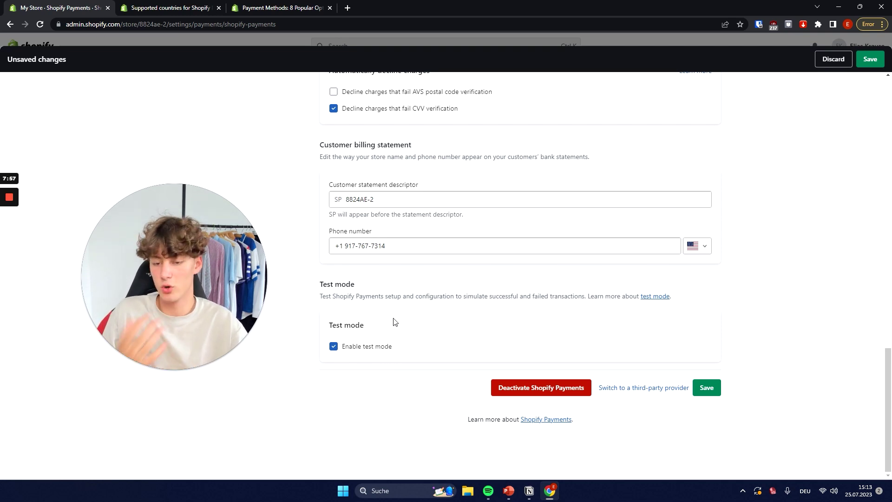
{"action": "left_click", "coordinate": [710, 389]}
{"action": "scroll", "coordinate": [653, 344], "scroll_direction": "up", "scroll_amount": 1}
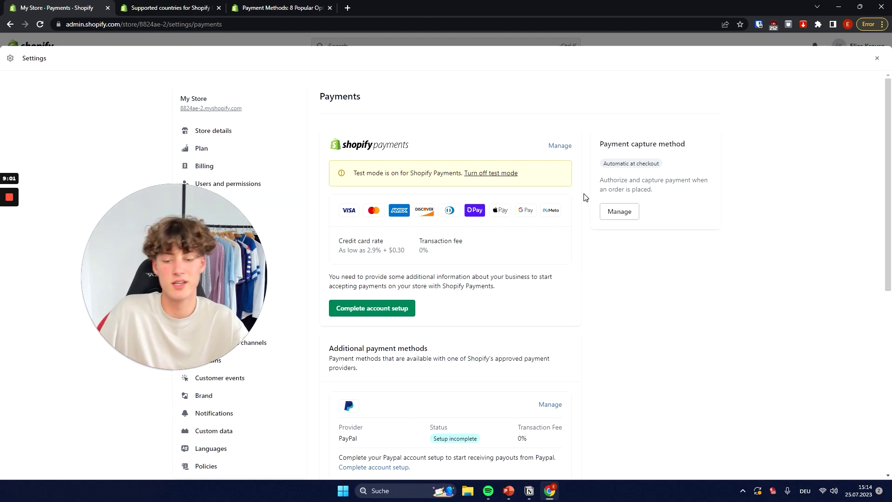
Review the Shopify Payments card and the additional payment methods on the Payments page
{"action": "scroll", "coordinate": [514, 294], "scroll_direction": "down", "scroll_amount": 3}
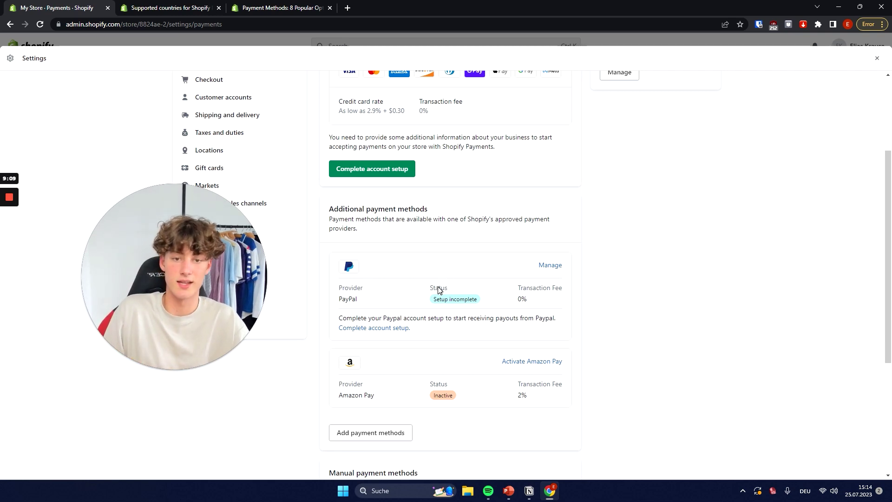
{"action": "scroll", "coordinate": [439, 290], "scroll_direction": "up", "scroll_amount": 3}
{"action": "mouse_move", "coordinate": [381, 144]}
{"action": "left_mouse_down"}
{"action": "mouse_move", "coordinate": [422, 145]}
{"action": "mouse_move", "coordinate": [410, 157]}
{"action": "mouse_move", "coordinate": [392, 154]}
{"action": "left_mouse_up"}
{"action": "scroll", "coordinate": [444, 143], "scroll_direction": "down", "scroll_amount": 3}
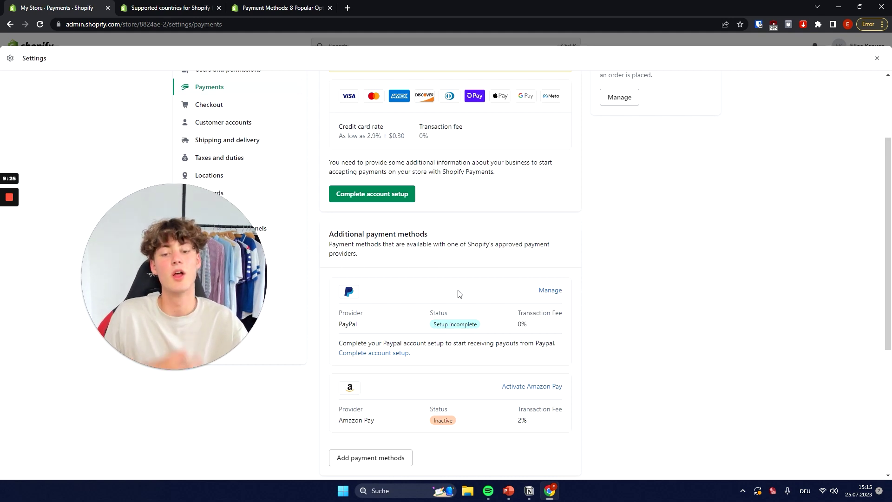
View the PayPal Express Checkout settings and its account setup page, and return to the Payments settings
{"action": "left_click", "coordinate": [550, 291]}
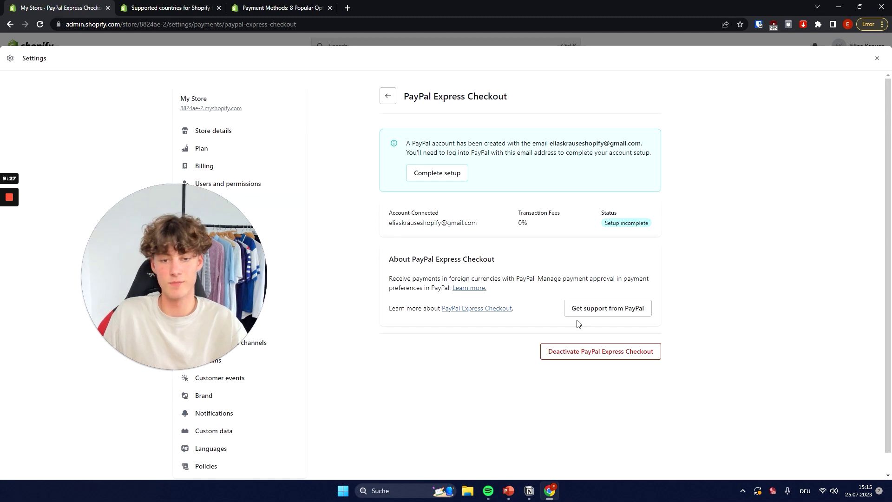
{"action": "left_click", "coordinate": [427, 179]}
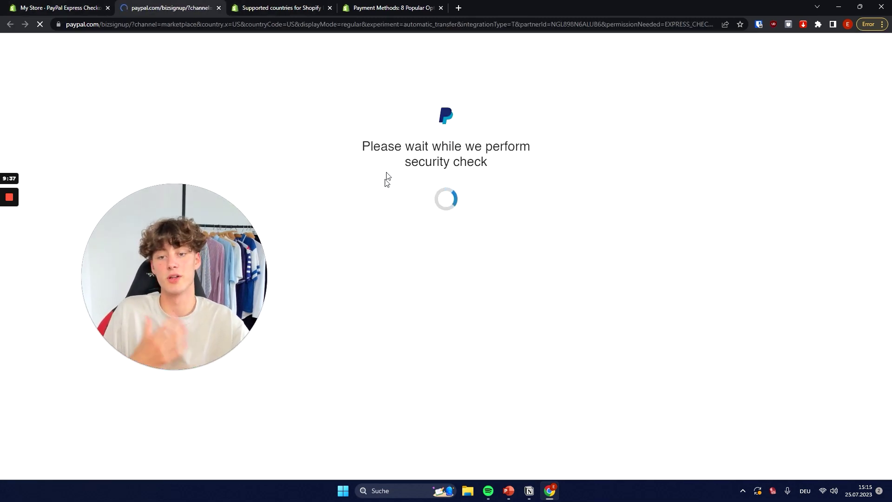
{"action": "left_click", "coordinate": [81, 5]}
{"action": "middle_click", "coordinate": [151, 3]}
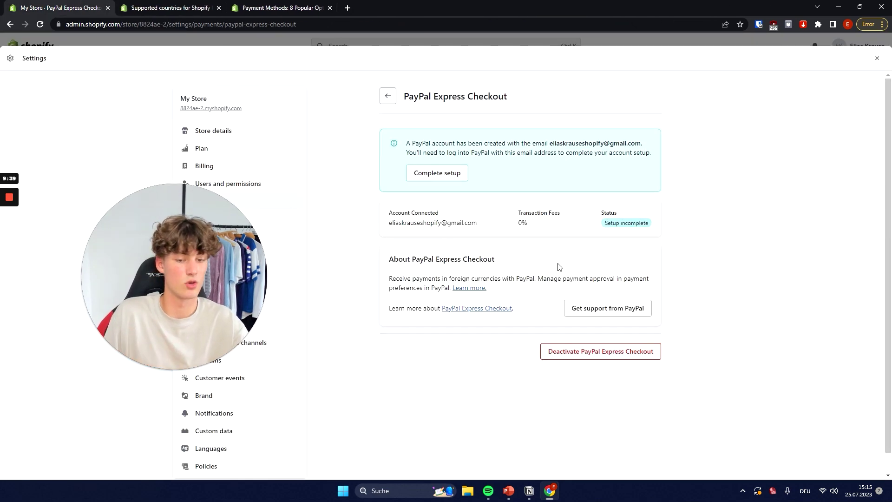
{"action": "left_click", "coordinate": [388, 96]}
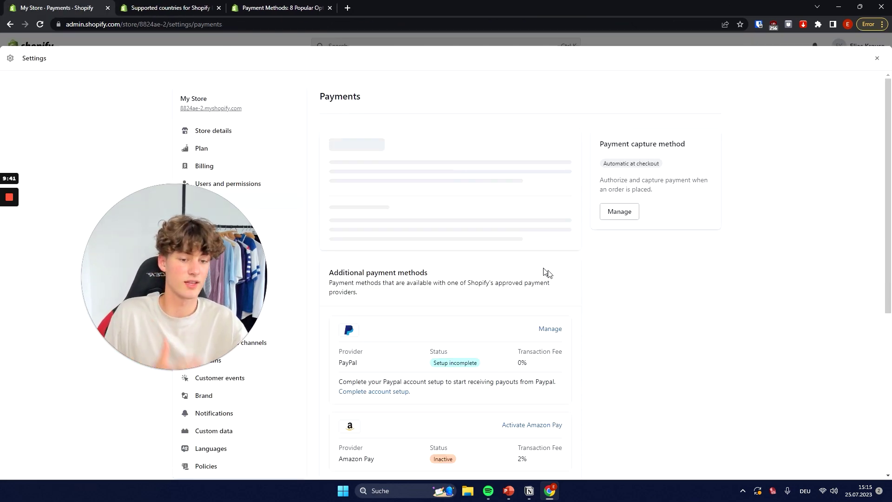
Examine the Amazon Pay entry among the additional payment methods
{"action": "scroll", "coordinate": [619, 321], "scroll_direction": "down", "scroll_amount": 7}
{"action": "left_click_drag", "start_coordinate": [377, 276], "coordinate": [327, 261]}
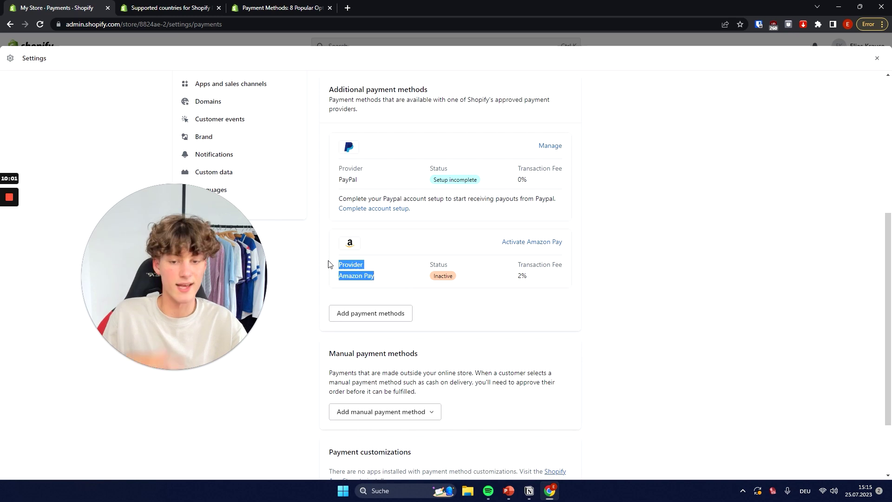
{"action": "left_click", "coordinate": [367, 275]}
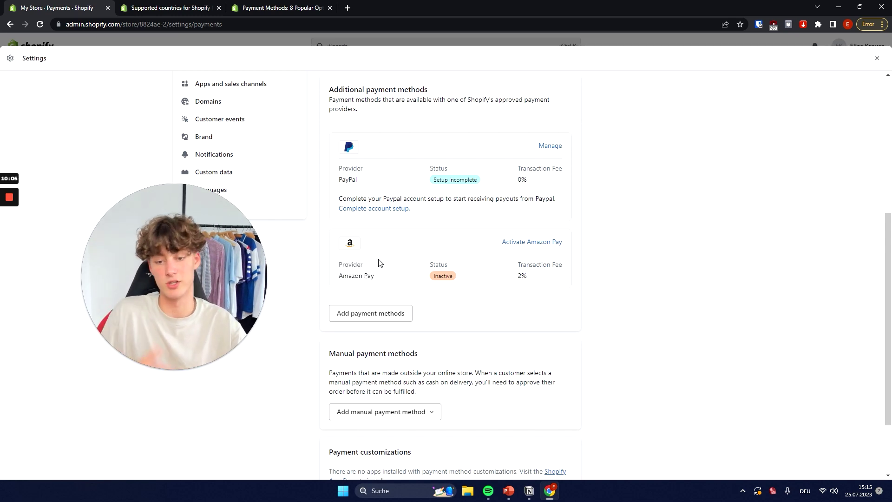
{"action": "left_click_drag", "start_coordinate": [533, 281], "coordinate": [518, 260]}
{"action": "left_click", "coordinate": [538, 285]}
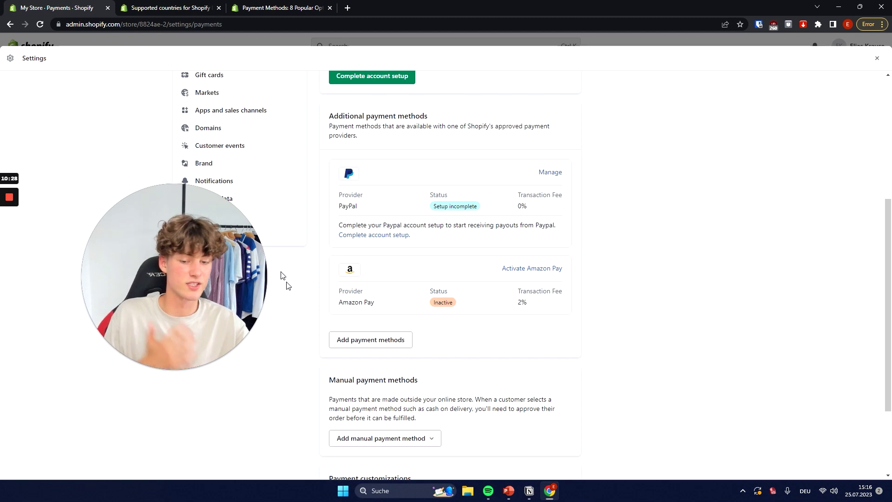
Open the page for adding payment methods and filter the providers by the Bitcoin payment method
{"action": "left_click", "coordinate": [365, 350]}
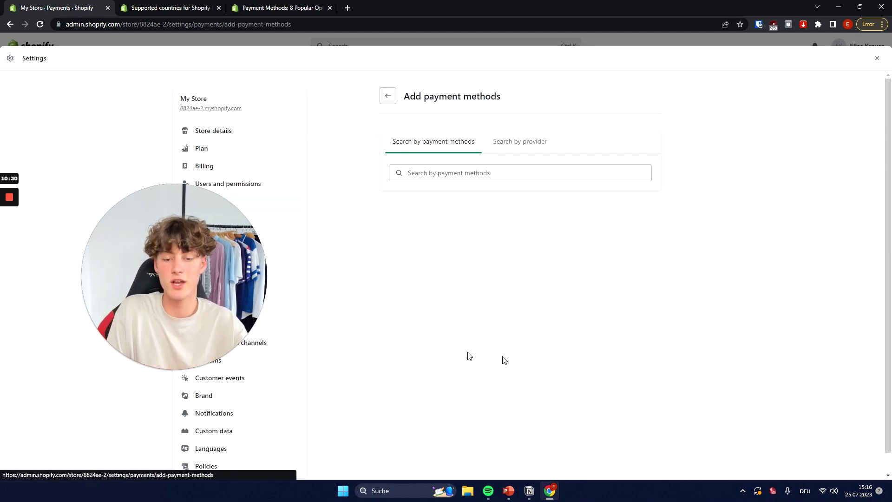
{"action": "left_click", "coordinate": [486, 179]}
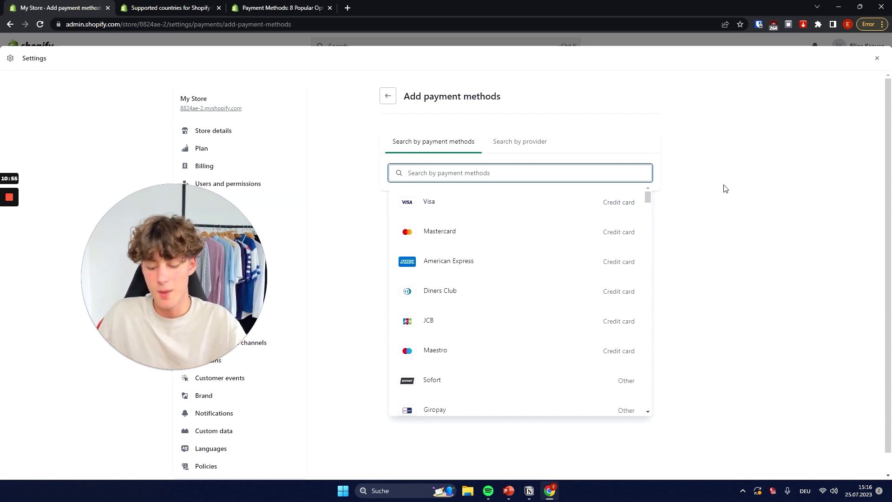
{"action": "type", "text": "bitcoin"}
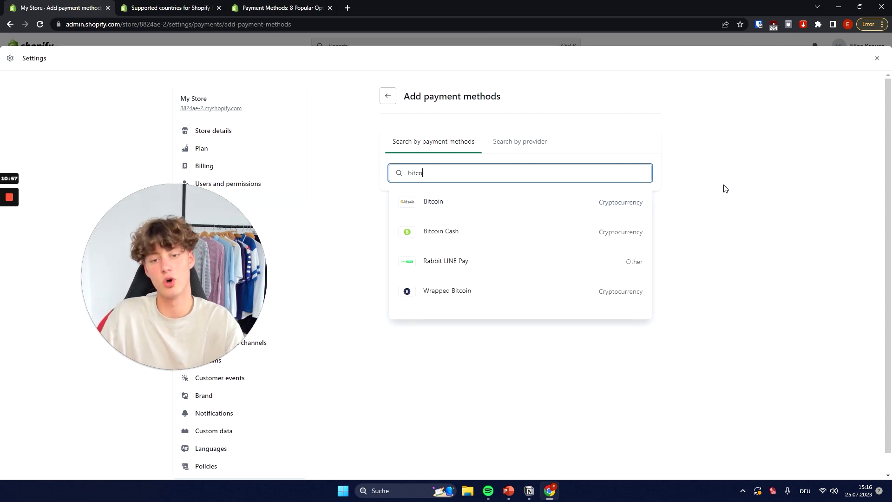
{"action": "left_click", "coordinate": [488, 204]}
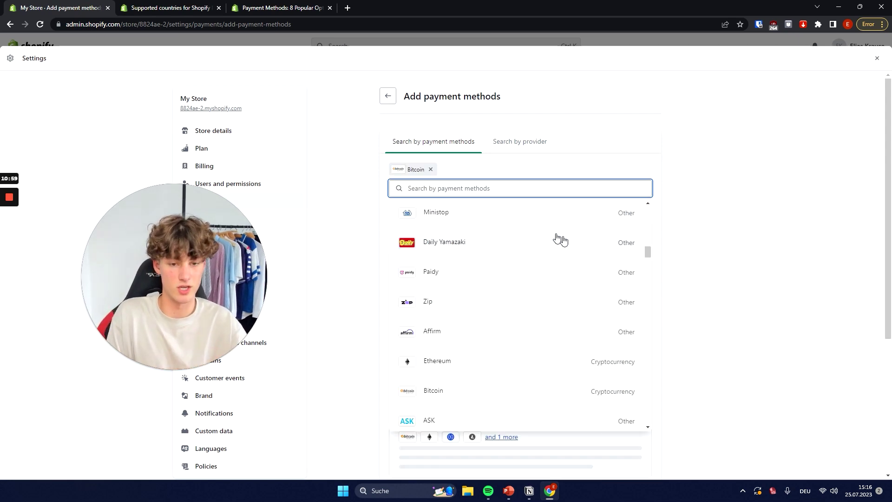
{"action": "left_click", "coordinate": [774, 259]}
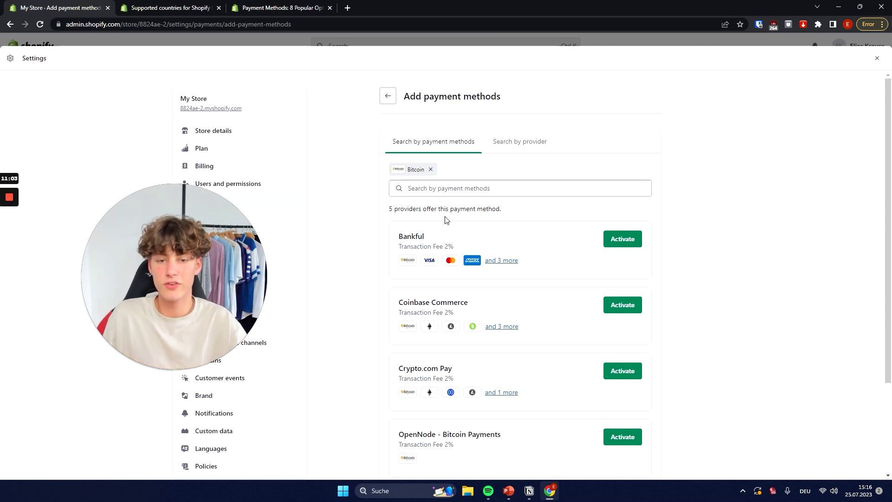
Examine the Bitcoin providers, including Coinbase Commerce, Crypto.com Pay, OpenNode and BitPay, with their transaction fees and accepted currencies
{"action": "scroll", "coordinate": [464, 219], "scroll_direction": "down", "scroll_amount": 2}
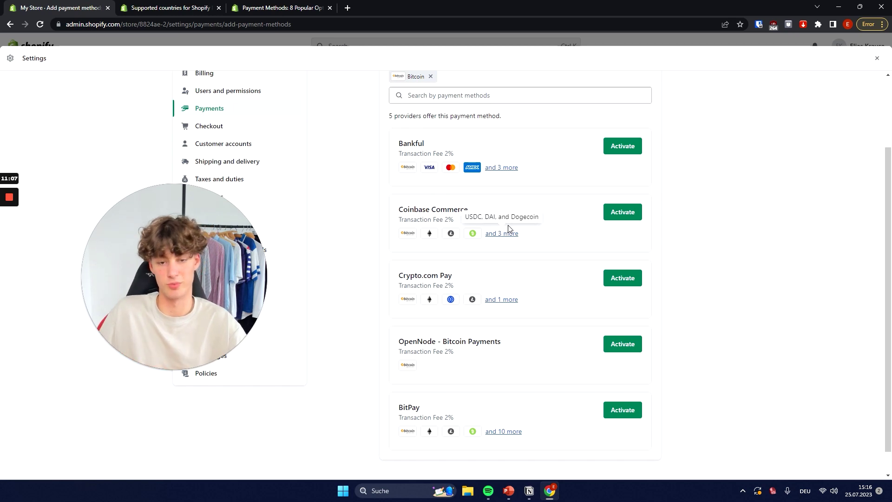
{"action": "left_click_drag", "start_coordinate": [398, 211], "coordinate": [472, 211]}
{"action": "left_click_drag", "start_coordinate": [438, 257], "coordinate": [489, 285]}
{"action": "left_click", "coordinate": [490, 286]}
{"action": "scroll", "coordinate": [478, 343], "scroll_direction": "down", "scroll_amount": 1}
{"action": "left_click_drag", "start_coordinate": [398, 315], "coordinate": [526, 308]}
{"action": "left_click", "coordinate": [459, 383]}
{"action": "left_click_drag", "start_coordinate": [459, 382], "coordinate": [399, 382]}
{"action": "left_click", "coordinate": [474, 389]}
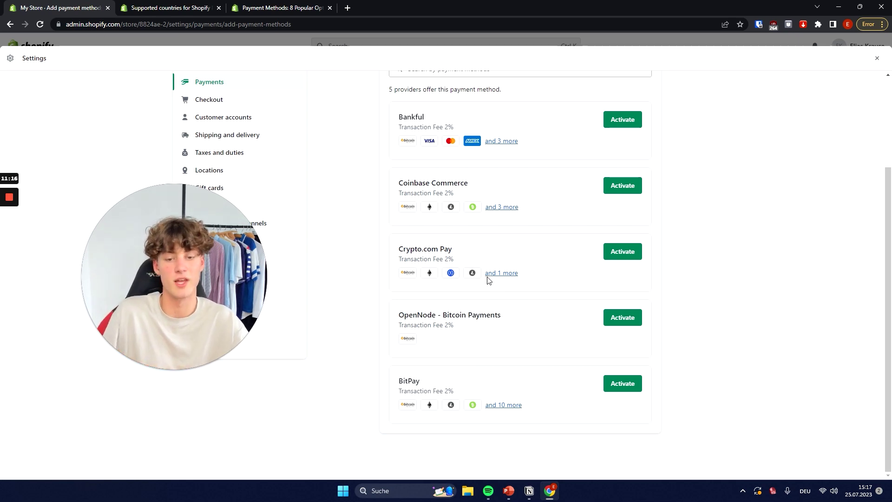
{"action": "mouse_move", "coordinate": [490, 278]}
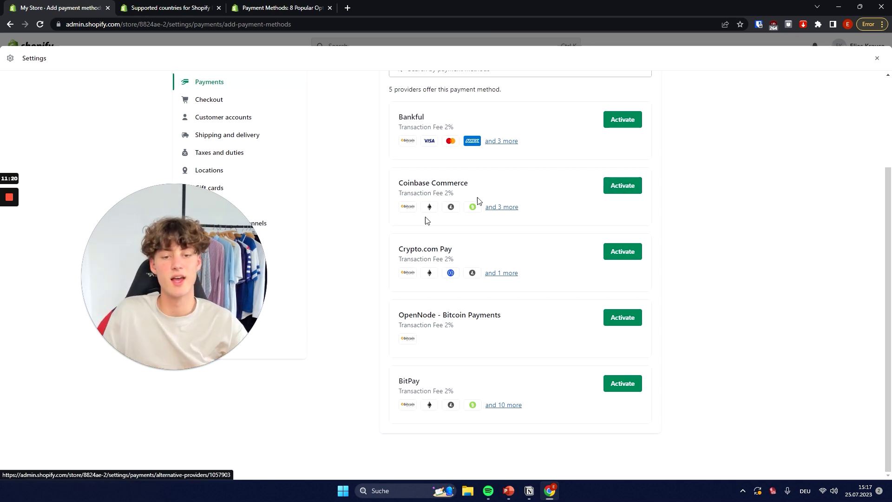
{"action": "left_click_drag", "start_coordinate": [500, 197], "coordinate": [400, 178]}
{"action": "left_click", "coordinate": [533, 202]}
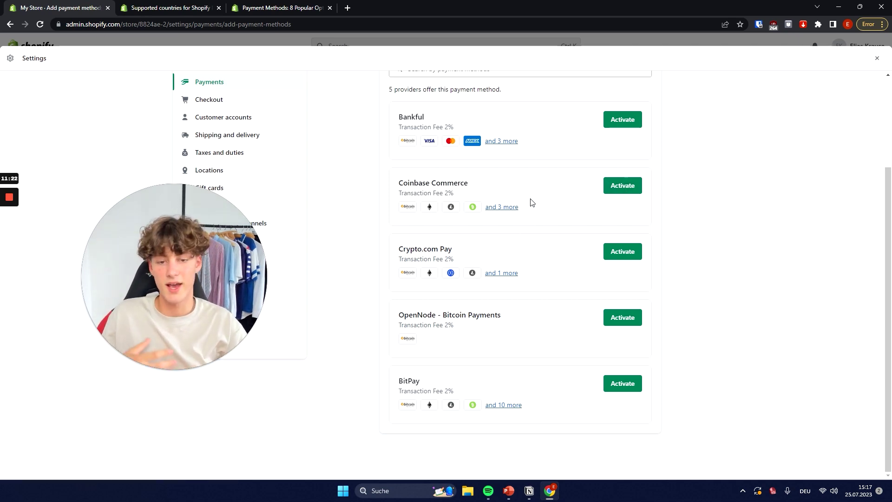
{"action": "left_click_drag", "start_coordinate": [525, 321], "coordinate": [521, 201]}
{"action": "left_click", "coordinate": [534, 251]}
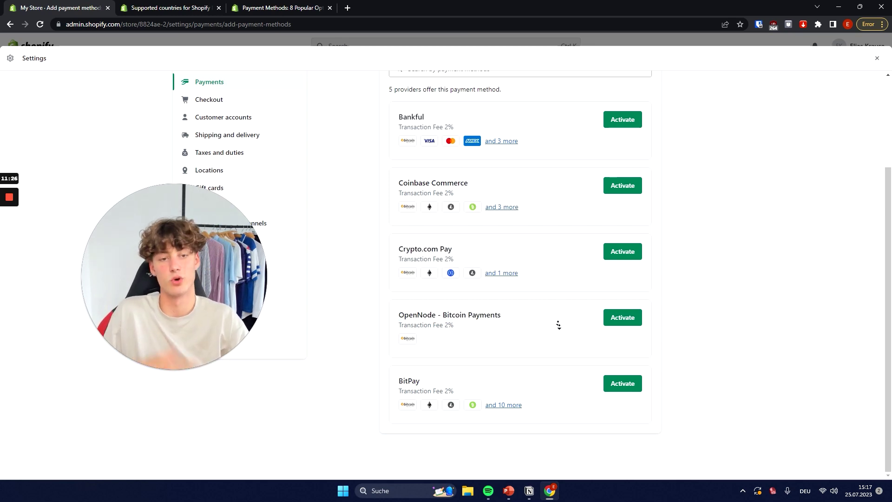
{"action": "scroll", "coordinate": [557, 320], "scroll_direction": "up", "scroll_amount": 5}
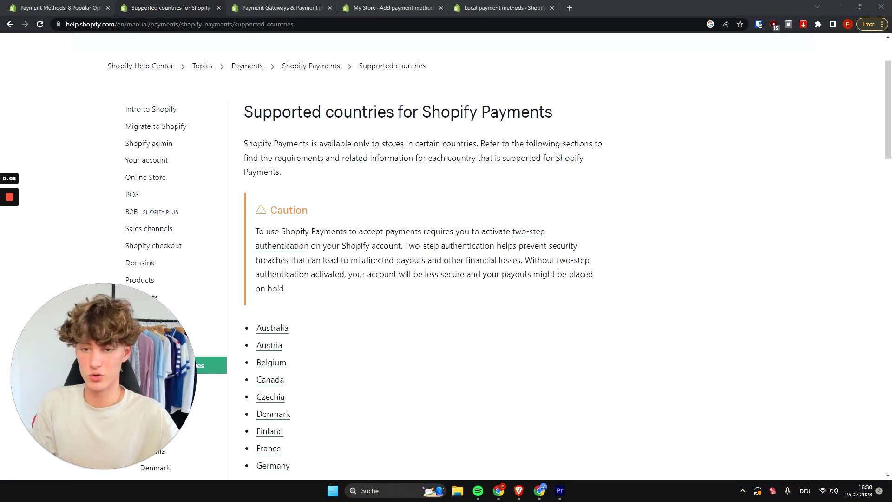
Review the supported countries for Shopify Payments and show the European countries on Shopify's payment gateways page
{"action": "middle_click", "coordinate": [321, 196]}
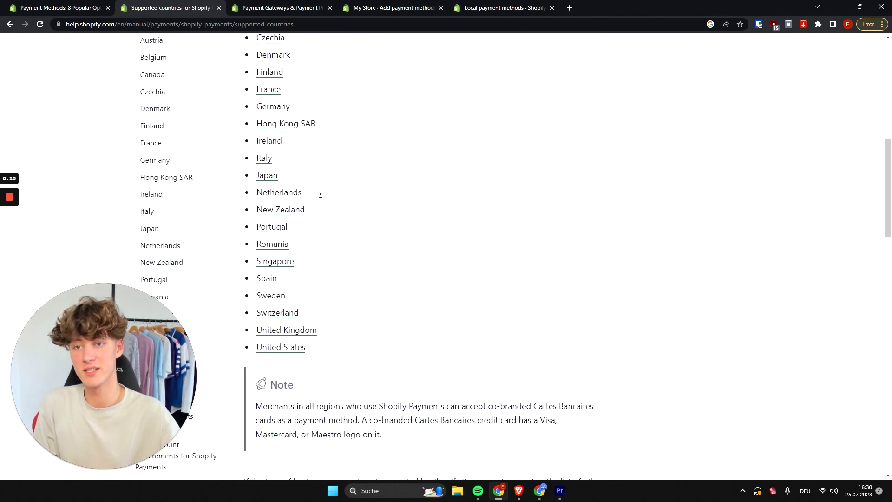
{"action": "left_click", "coordinate": [279, 7]}
{"action": "left_click", "coordinate": [363, 8]}
{"action": "left_click", "coordinate": [279, 7]}
{"action": "scroll", "coordinate": [237, 206], "scroll_direction": "up", "scroll_amount": 1}
{"action": "scroll", "coordinate": [237, 206], "scroll_direction": "up", "scroll_amount": 2}
{"action": "scroll", "coordinate": [237, 206], "scroll_direction": "down", "scroll_amount": 3}
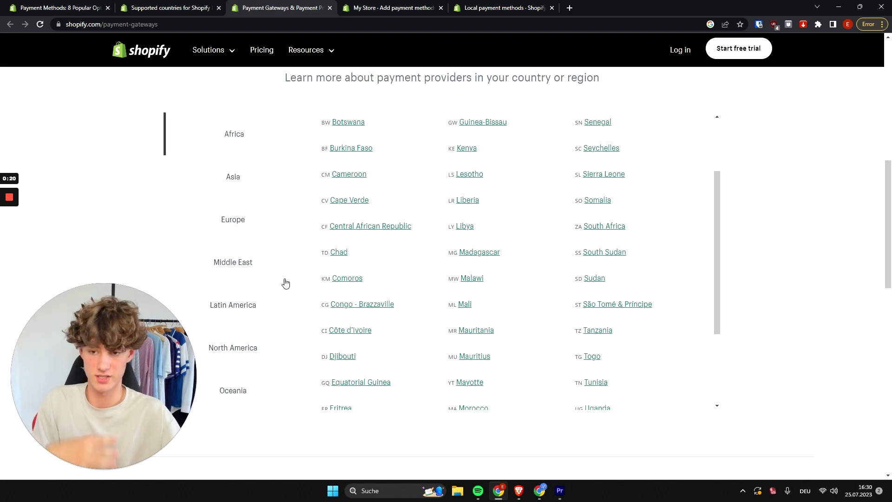
{"action": "left_click", "coordinate": [245, 225]}
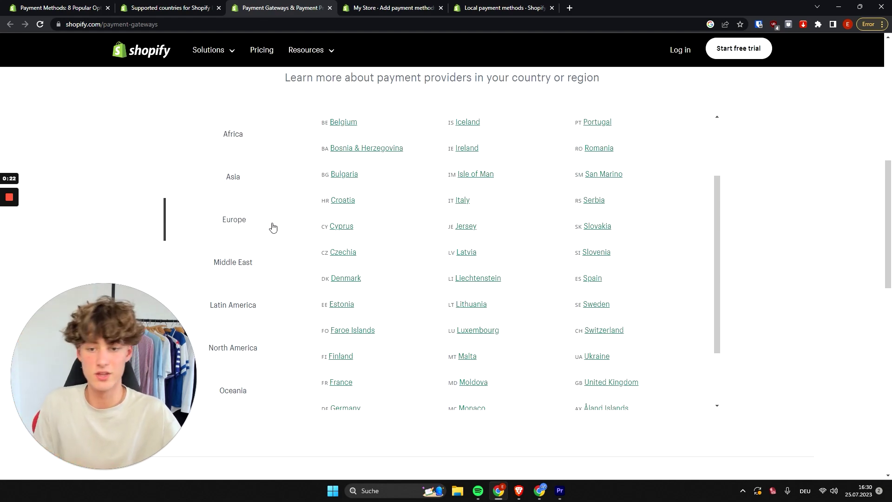
Open the payment gateways page for Bosnia & Herzegovina and review its available payment providers
{"action": "left_click", "coordinate": [390, 150]}
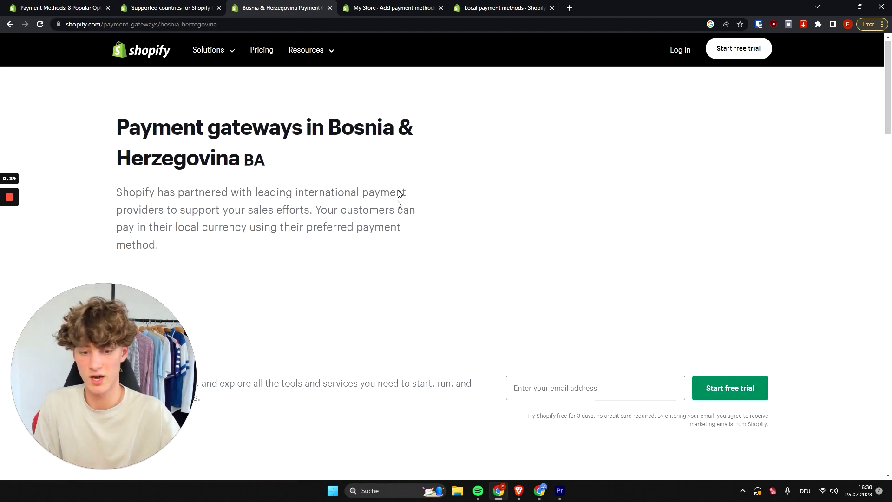
{"action": "scroll", "coordinate": [398, 195], "scroll_direction": "down", "scroll_amount": 5}
{"action": "scroll", "coordinate": [415, 216], "scroll_direction": "down", "scroll_amount": 2}
{"action": "left_click_drag", "start_coordinate": [223, 117], "coordinate": [691, 398]}
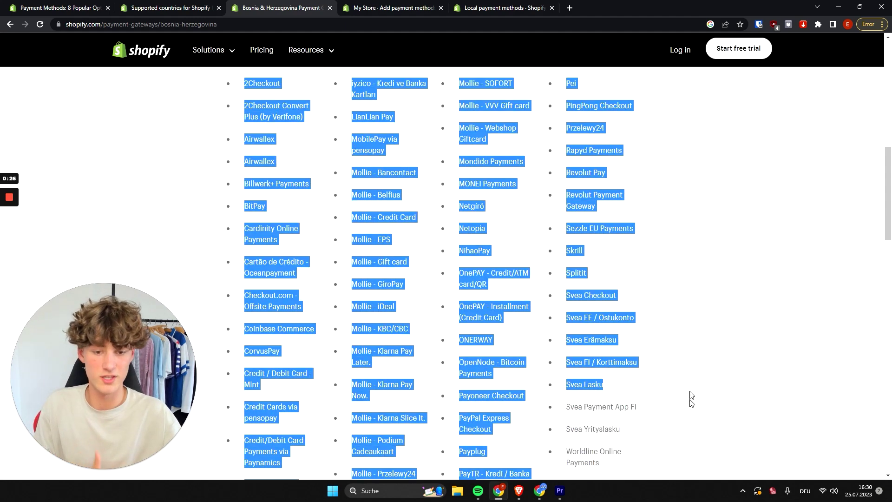
{"action": "left_click", "coordinate": [671, 292]}
{"action": "scroll", "coordinate": [671, 291], "scroll_direction": "down", "scroll_amount": 5}
{"action": "scroll", "coordinate": [683, 293], "scroll_direction": "up", "scroll_amount": 7}
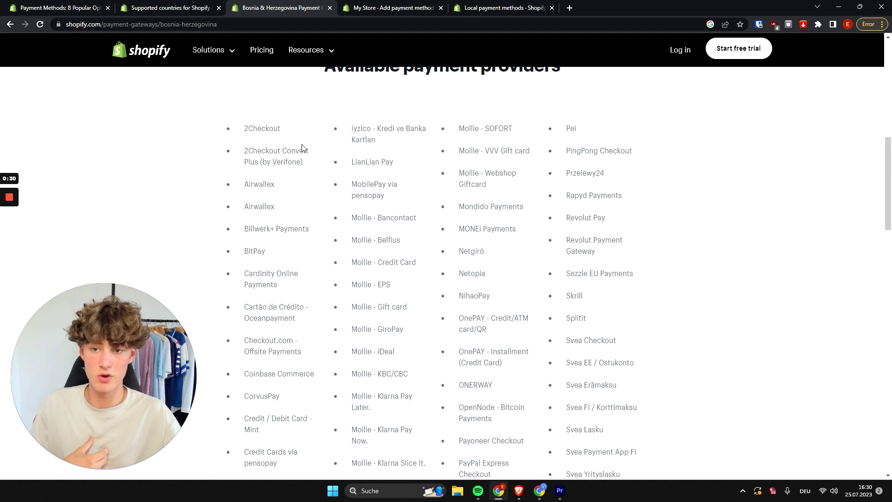
{"action": "left_click_drag", "start_coordinate": [280, 129], "coordinate": [237, 130]}
{"action": "left_click", "coordinate": [286, 142]}
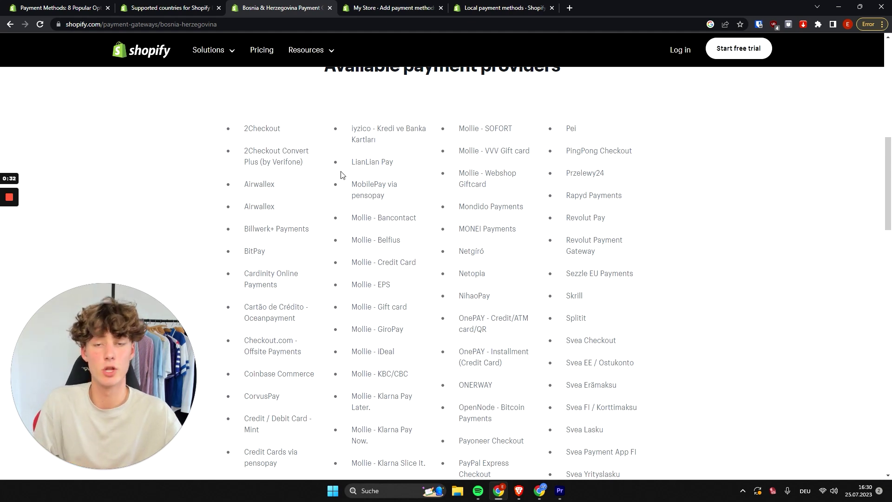
Return to the store's Payments settings and search the additional payment methods by provider for 2Checkout Convert Plus (by Verifone)
{"action": "left_click", "coordinate": [366, 6]}
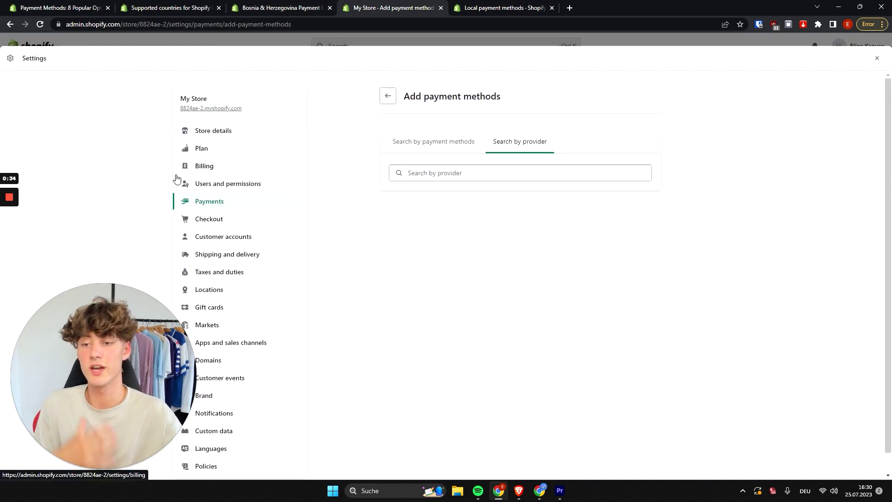
{"action": "left_click", "coordinate": [237, 207]}
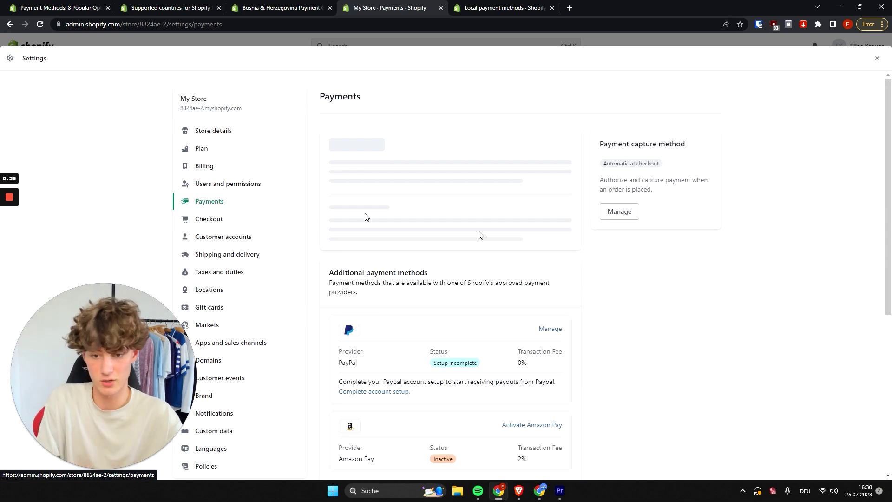
{"action": "scroll", "coordinate": [480, 235], "scroll_direction": "down", "scroll_amount": 6}
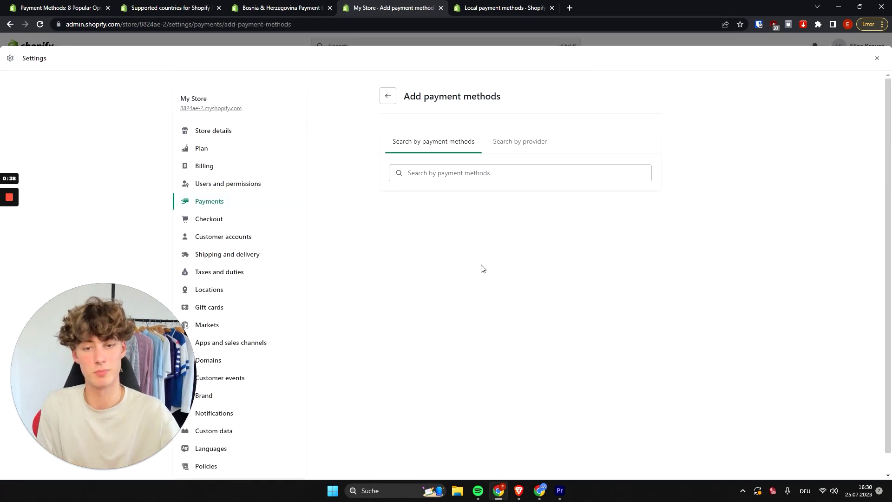
{"action": "left_click", "coordinate": [483, 169]}
{"action": "type", "text": "2"}
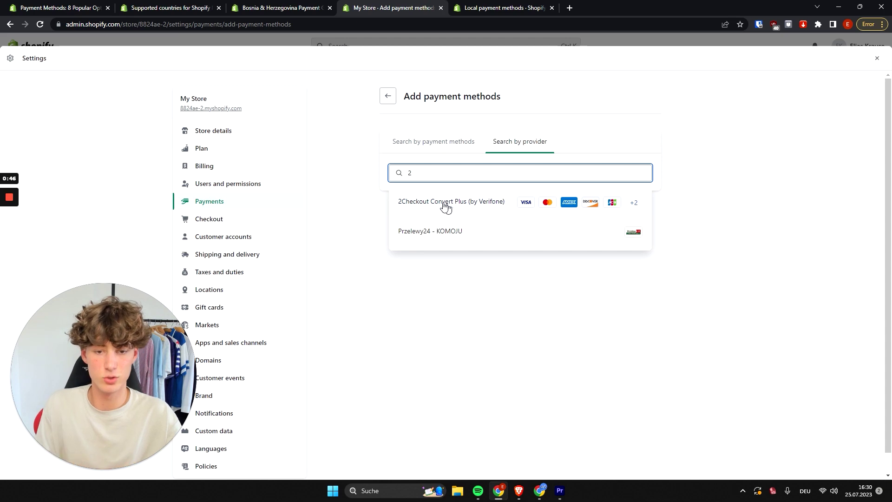
{"action": "left_click", "coordinate": [449, 205]}
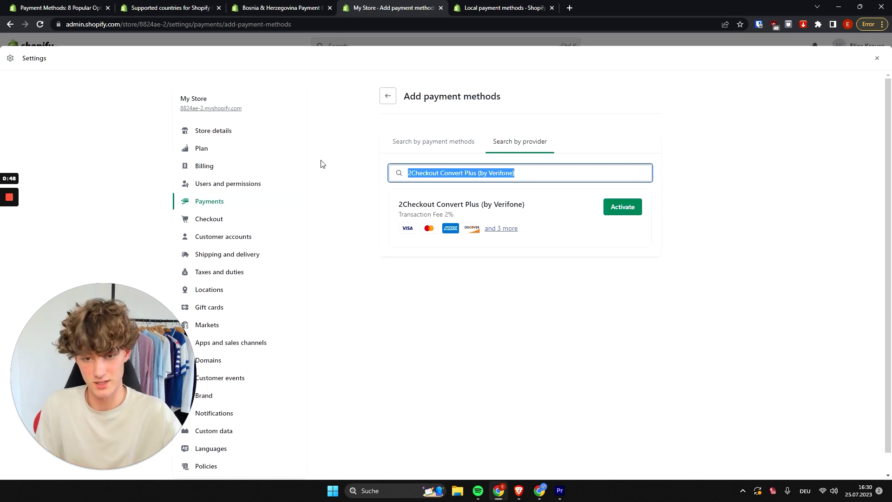
{"action": "triple_click", "coordinate": [338, 217]}
Look through the Bosnia & Herzegovina provider list again and return to the store's page for adding payment methods
{"action": "left_click", "coordinate": [314, 5]}
{"action": "scroll", "coordinate": [415, 240], "scroll_direction": "down", "scroll_amount": 5}
{"action": "scroll", "coordinate": [366, 251], "scroll_direction": "up", "scroll_amount": 9}
{"action": "left_click", "coordinate": [393, 8]}
Search the payment providers for After, and replace the search text with Klarna
{"action": "left_click", "coordinate": [492, 171]}
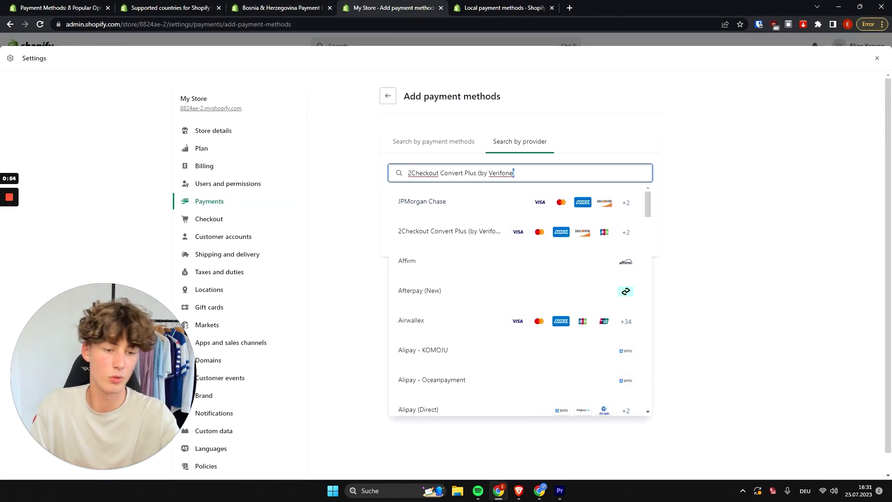
{"action": "key", "text": "ctrl+a"}
{"action": "key", "text": "BackSpace"}
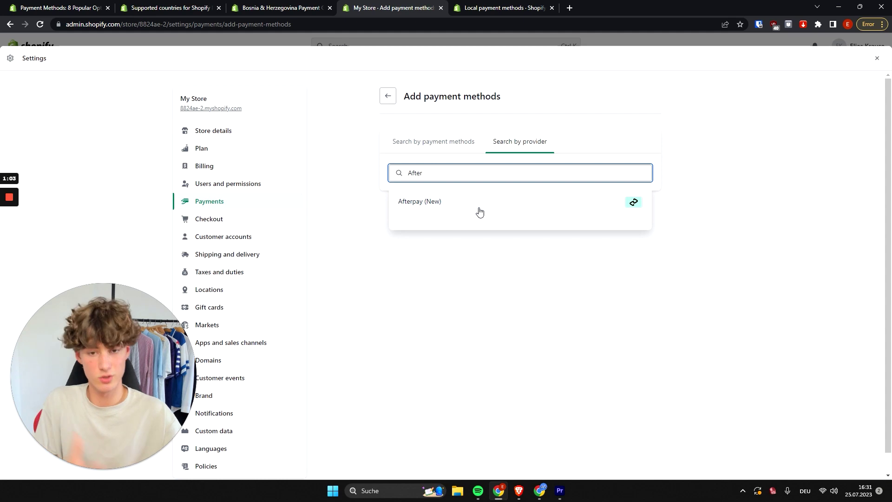
{"action": "key", "text": "ctrl+a"}
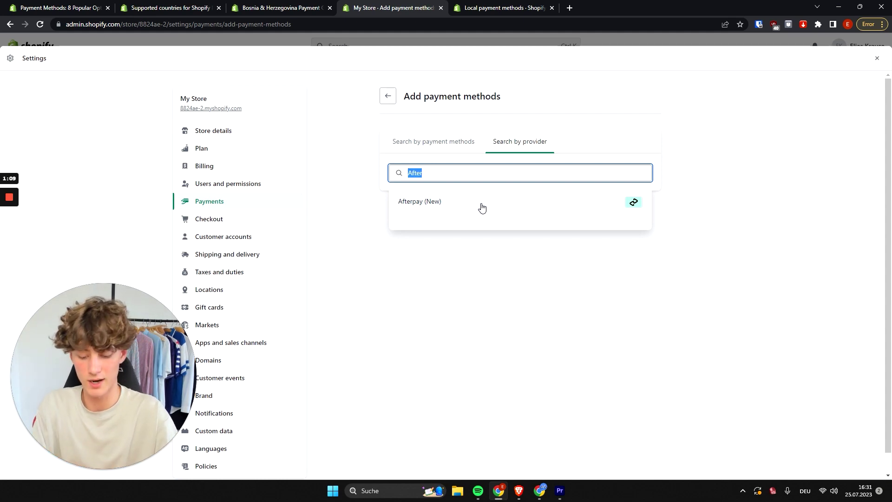
{"action": "type", "text": "Klarna"}
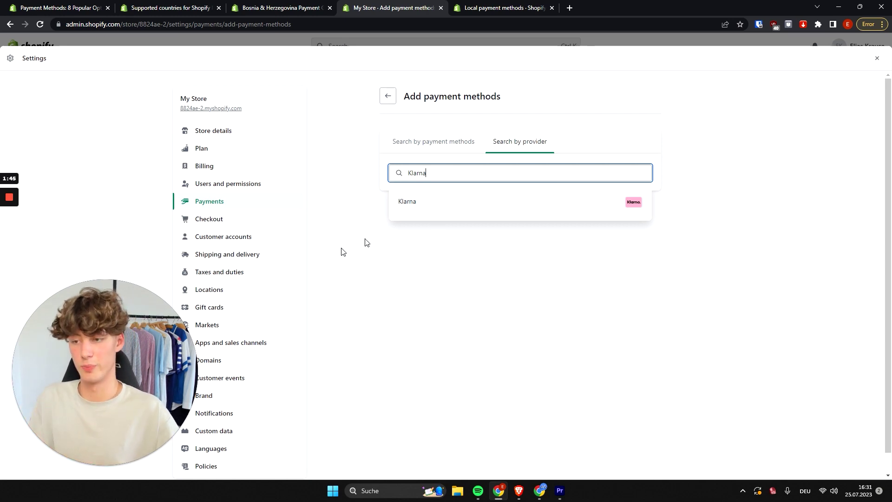
{"action": "left_click_drag", "start_coordinate": [157, 371], "coordinate": [489, 219]}
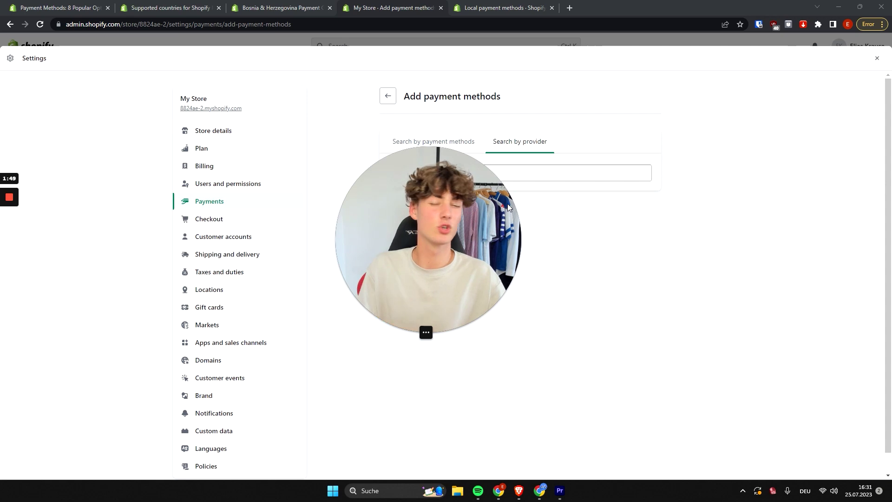
{"action": "left_click", "coordinate": [536, 159]}
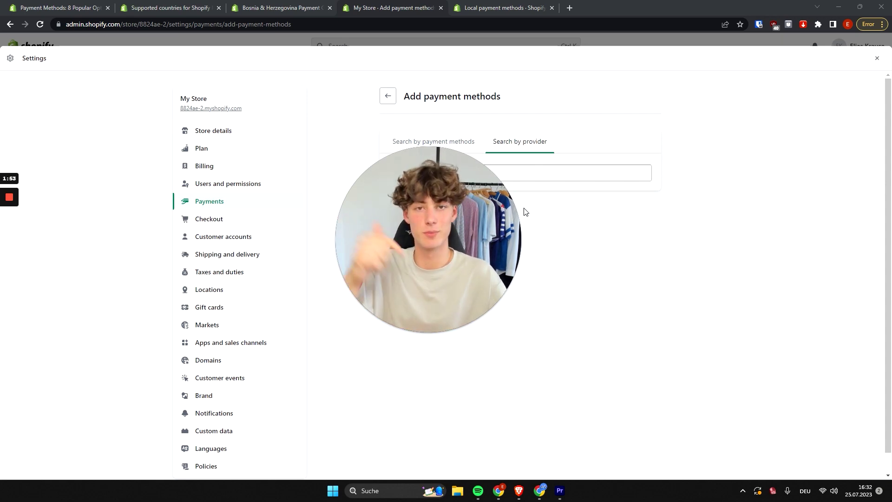